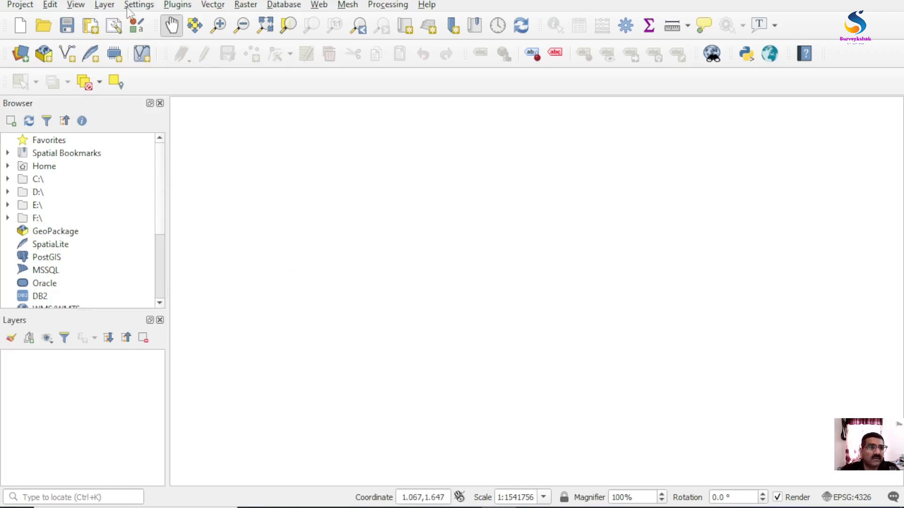
Start creating a new shapefile layer from the Layer menu, then cancel it
click(105, 4)
mouse_move(320, 44)
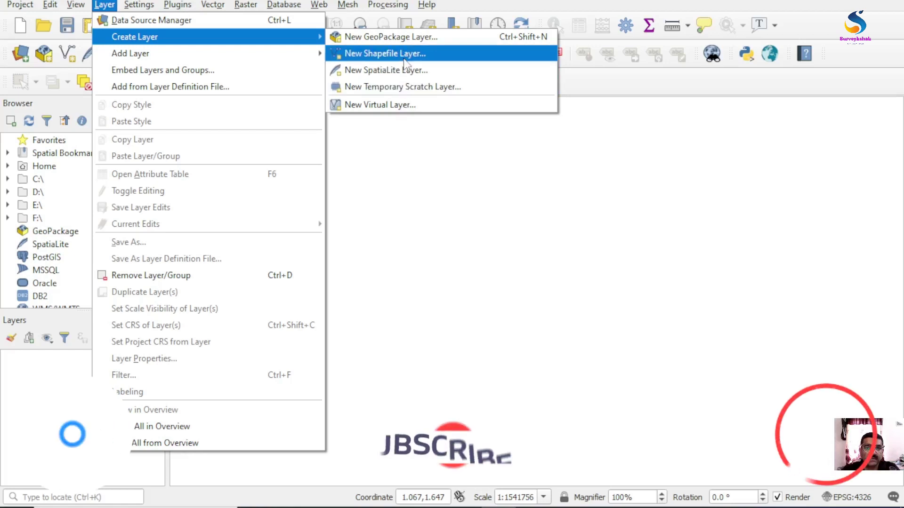
click(385, 53)
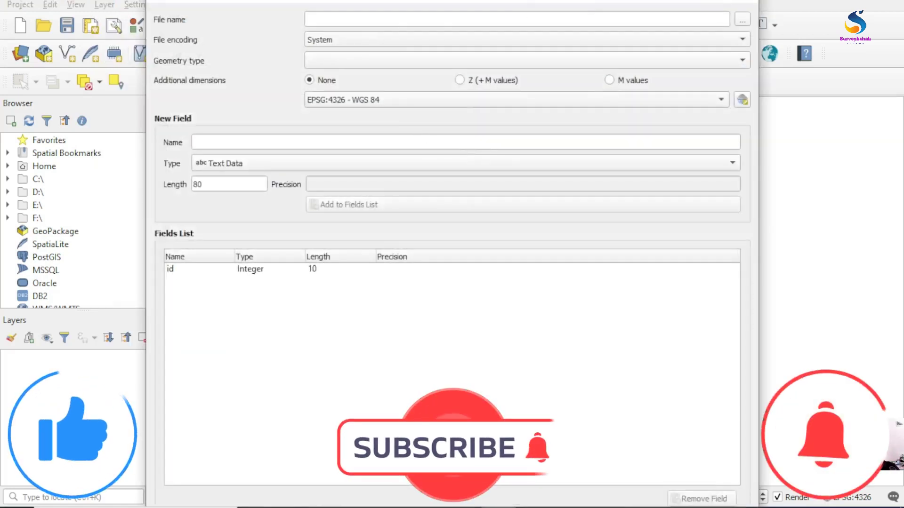
drag(733, 1, 733, 75)
click(748, 65)
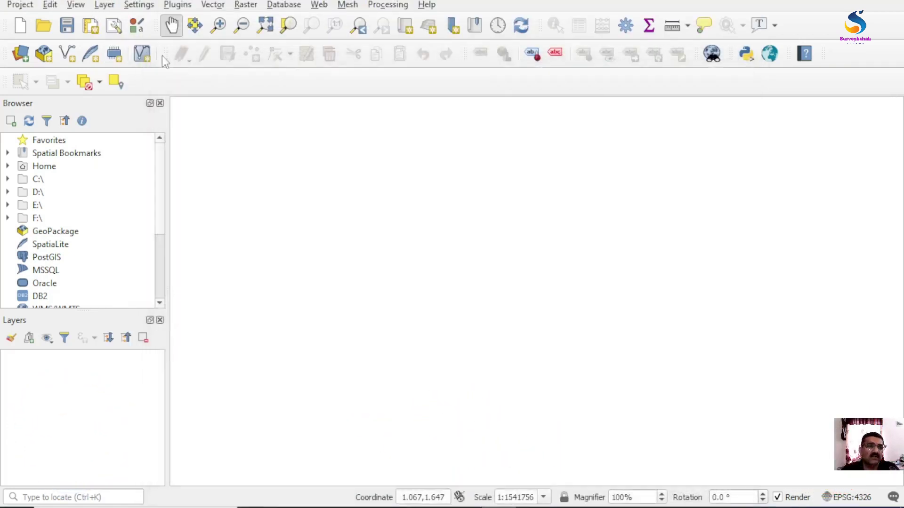
Create a New Temporary Scratch Layer with Point geometry
click(104, 5)
mouse_move(136, 55)
mouse_move(134, 36)
click(402, 88)
click(507, 73)
click(462, 88)
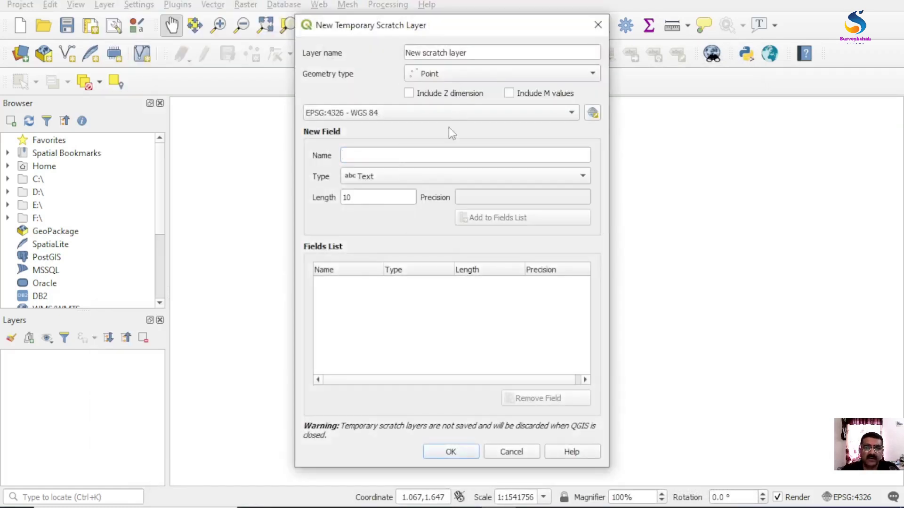
click(461, 452)
In New scratch layer's Symbology, change the Simple Marker symbol layer type to SVG Marker
click(107, 366)
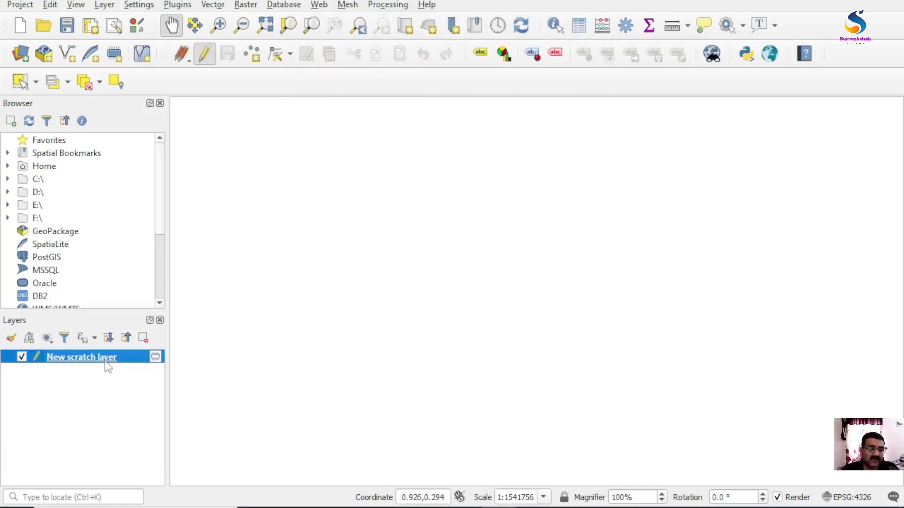
double_click(103, 361)
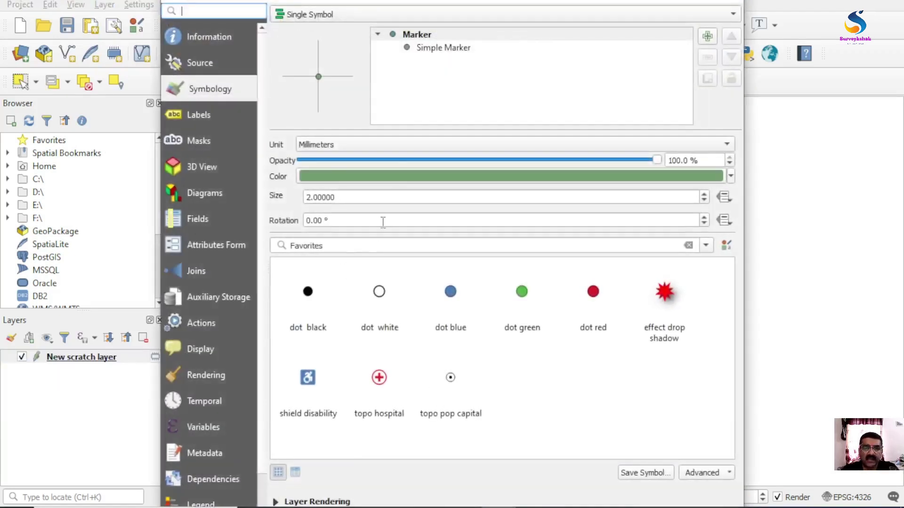
click(433, 49)
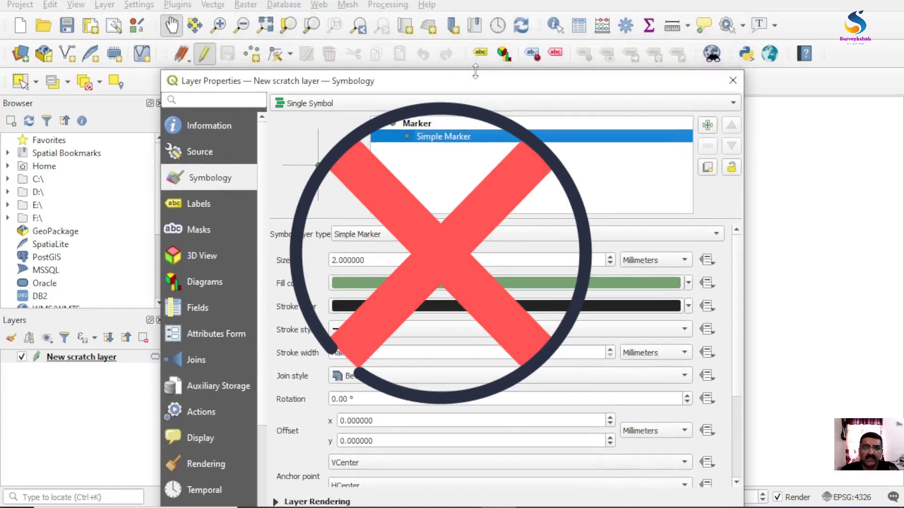
drag(476, 85, 475, 4)
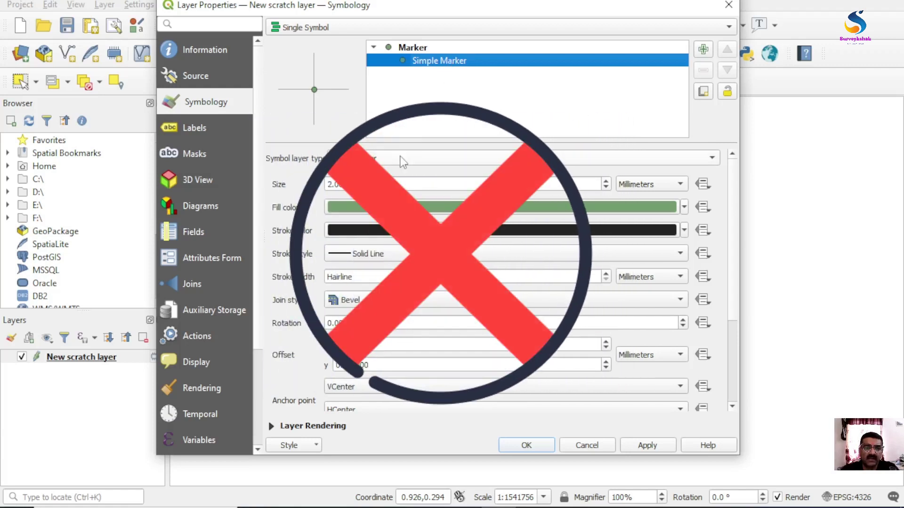
click(400, 156)
click(398, 171)
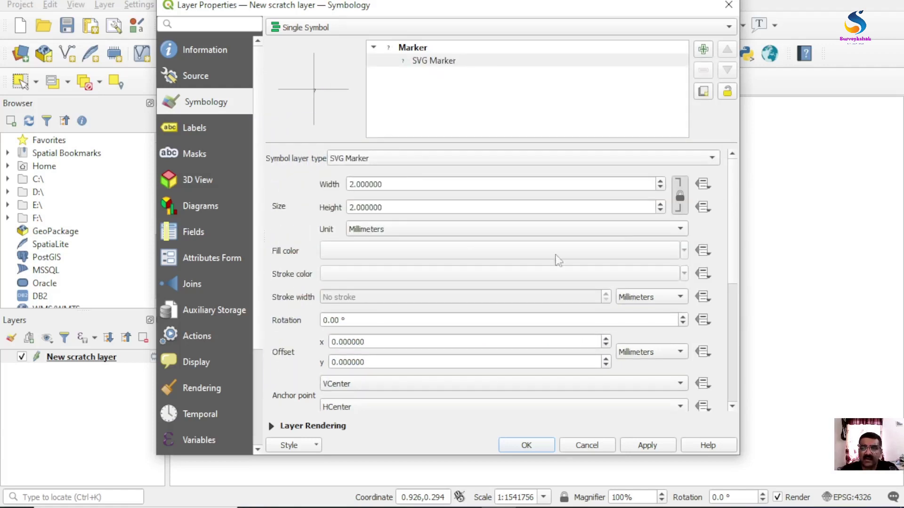
scroll(735, 185, down, 5)
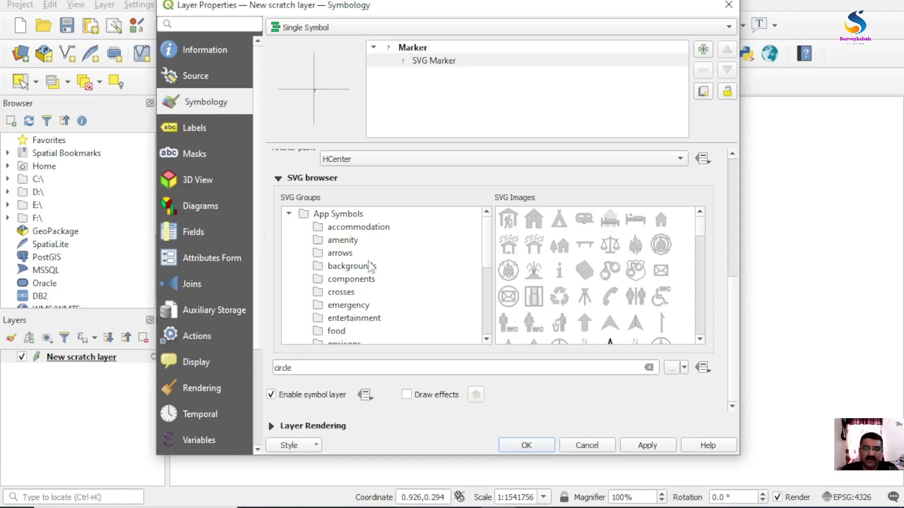
Step through the accommodation, amenity, arrows, backgrounds, crosses, emergency and entertainment SVG groups
mouse_move(700, 231)
mouse_down()
mouse_move(705, 339)
mouse_move(709, 225)
mouse_up()
click(383, 229)
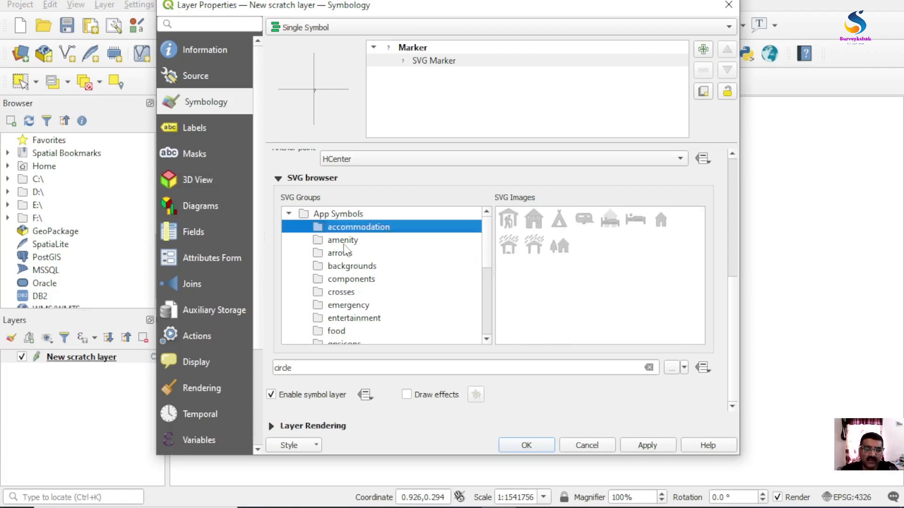
click(358, 240)
click(349, 253)
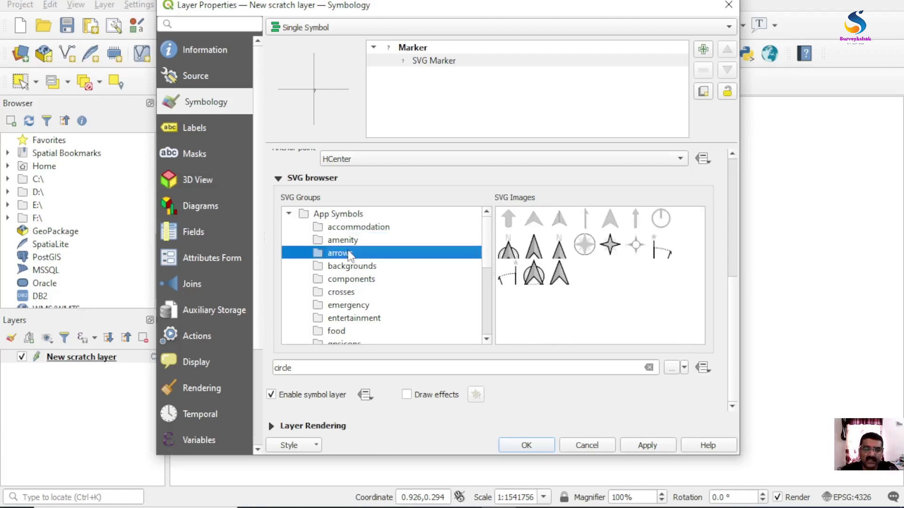
click(350, 266)
click(351, 293)
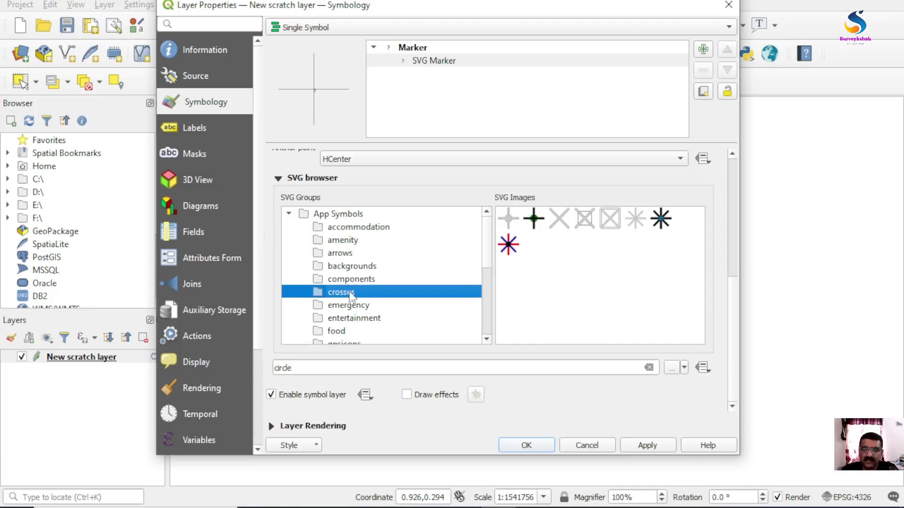
click(357, 298)
scroll(358, 299, down, 1)
click(363, 281)
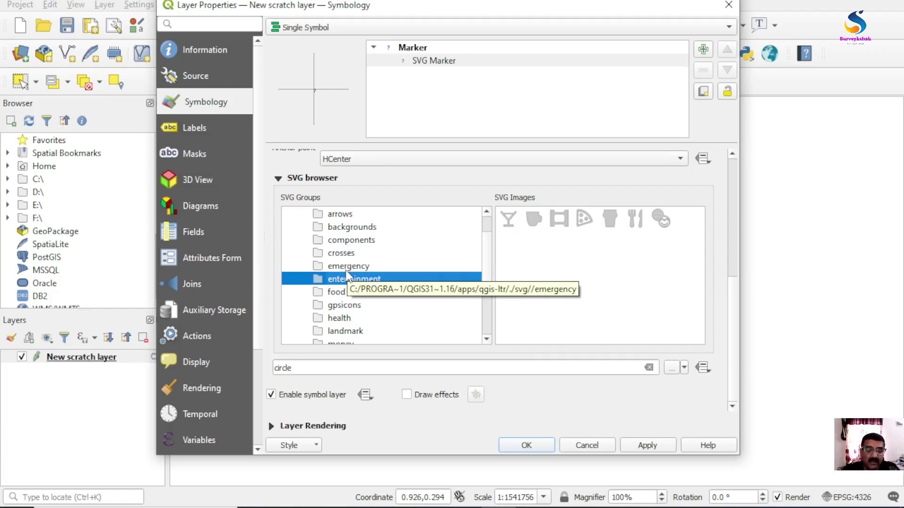
In File Explorer, open C:\Program Files\QGIS 3.16.16\apps\qgis-ltr\svg
mouse_move(293, 496)
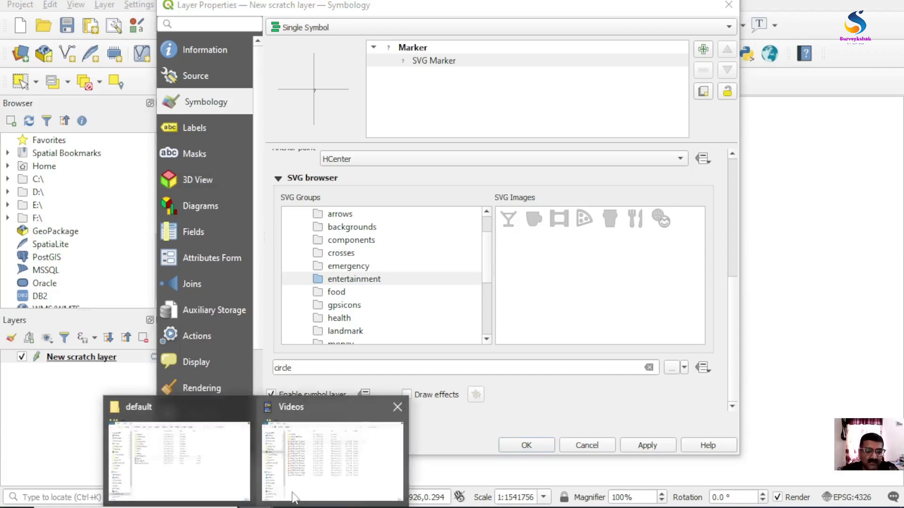
click(225, 485)
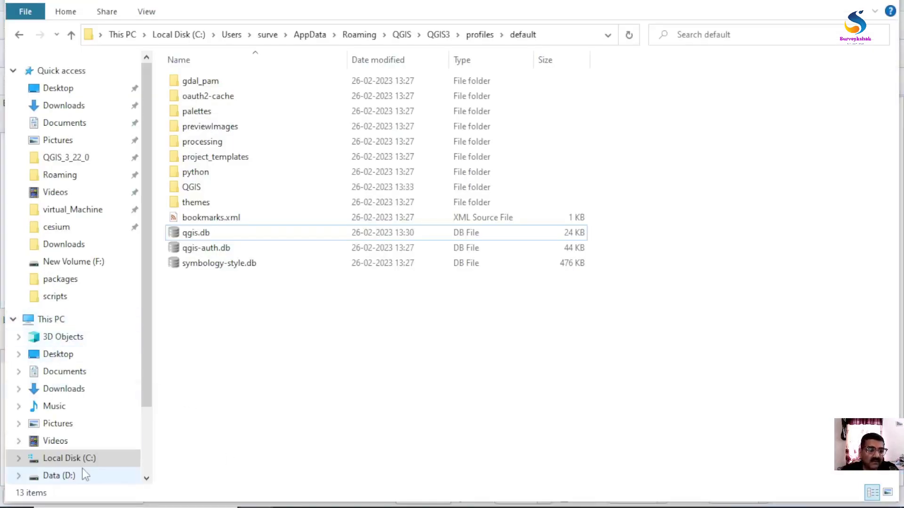
click(89, 458)
double_click(219, 234)
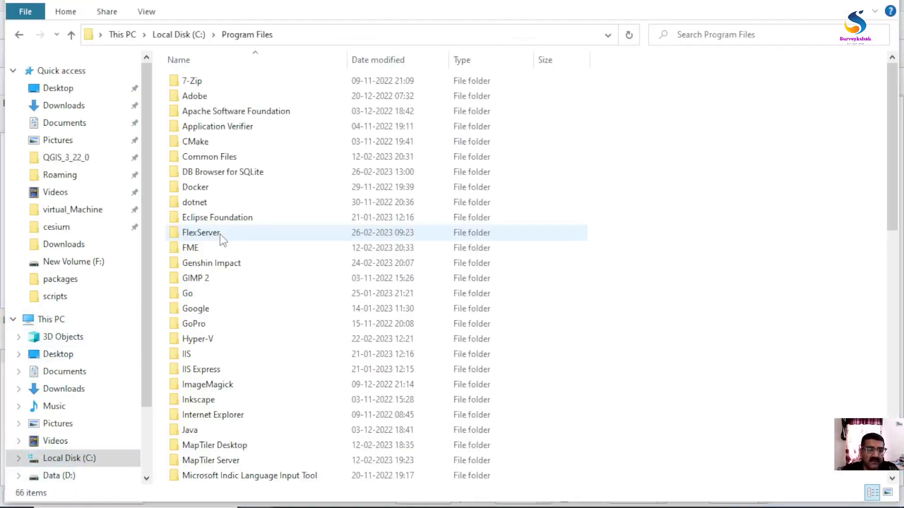
scroll(219, 372, down, 7)
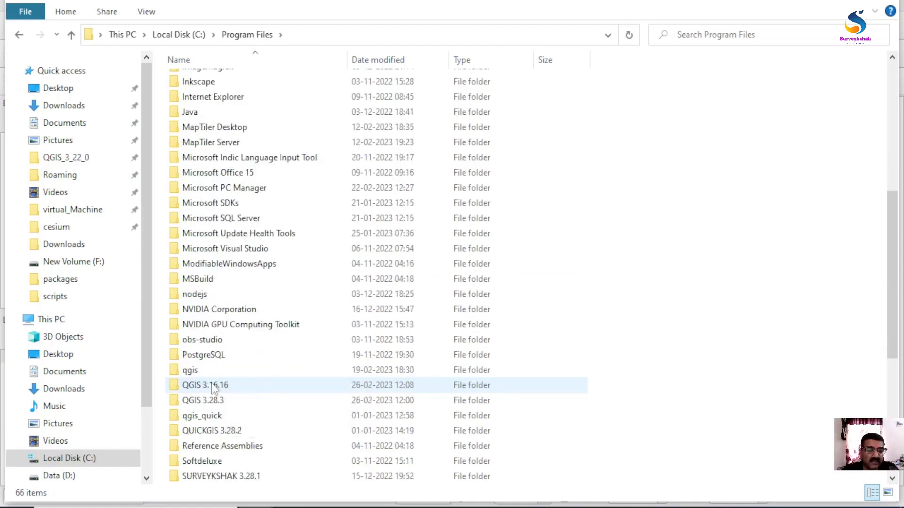
double_click(211, 385)
double_click(208, 84)
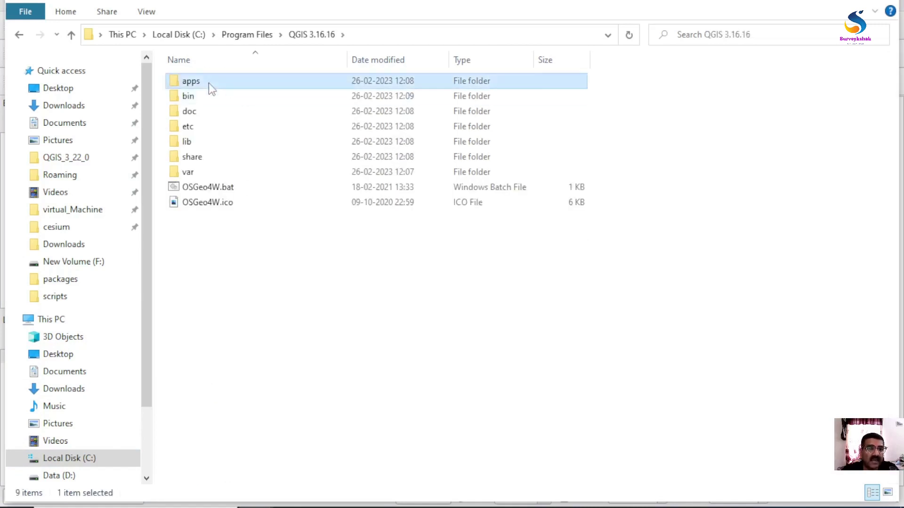
double_click(213, 128)
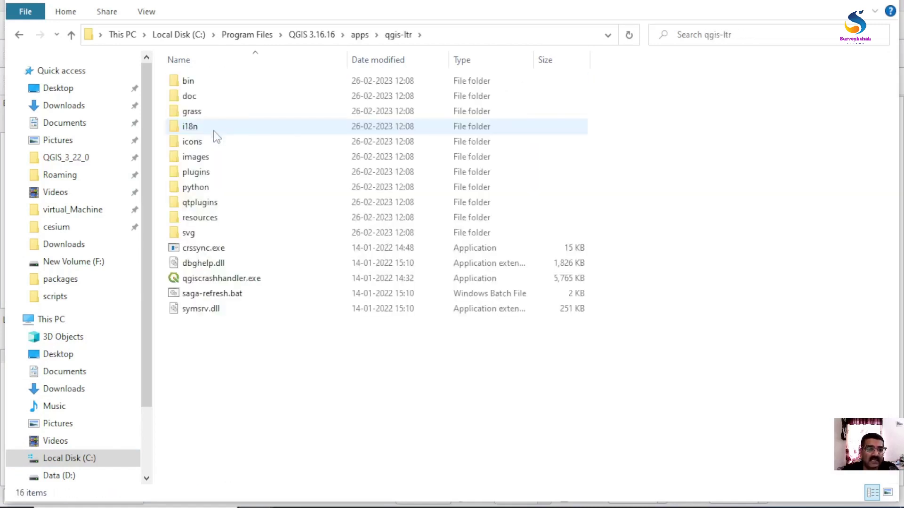
double_click(197, 233)
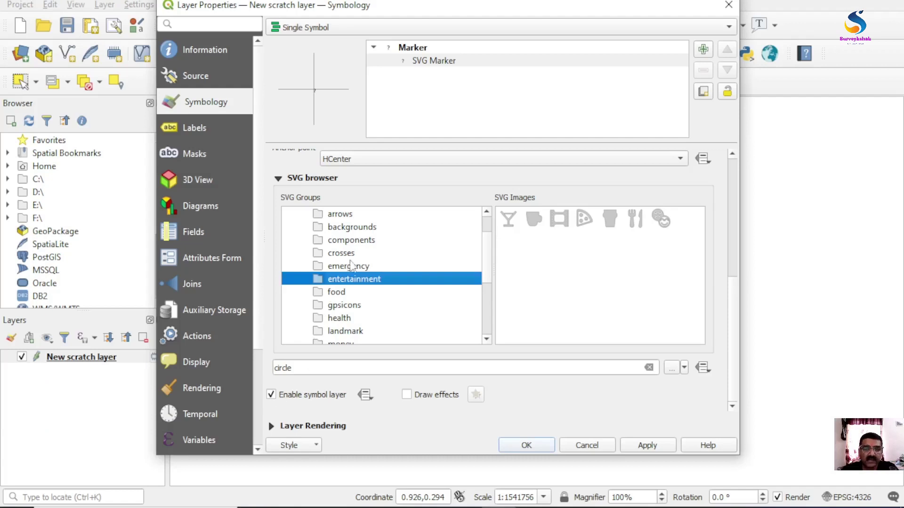
Choose the elephant tourist_zoo.svg icon from the tourist SVG group
drag(487, 256, 486, 230)
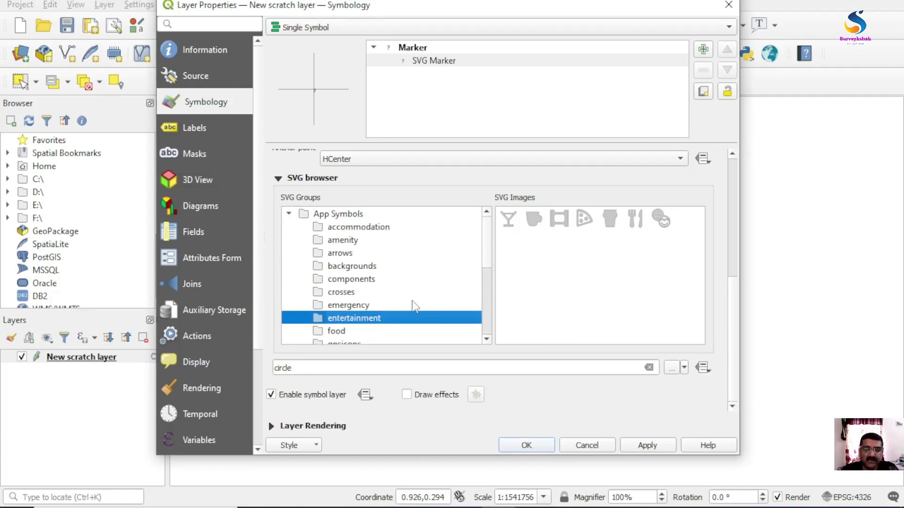
scroll(369, 300, down, 4)
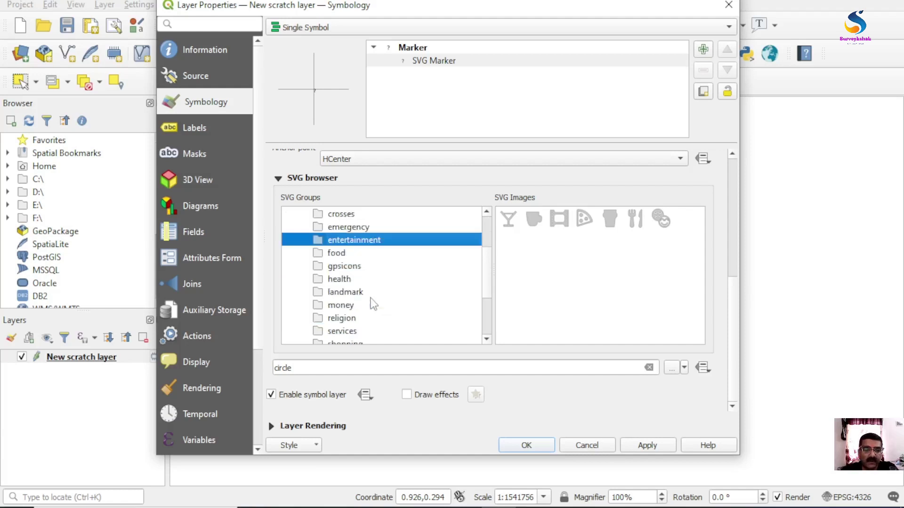
click(355, 292)
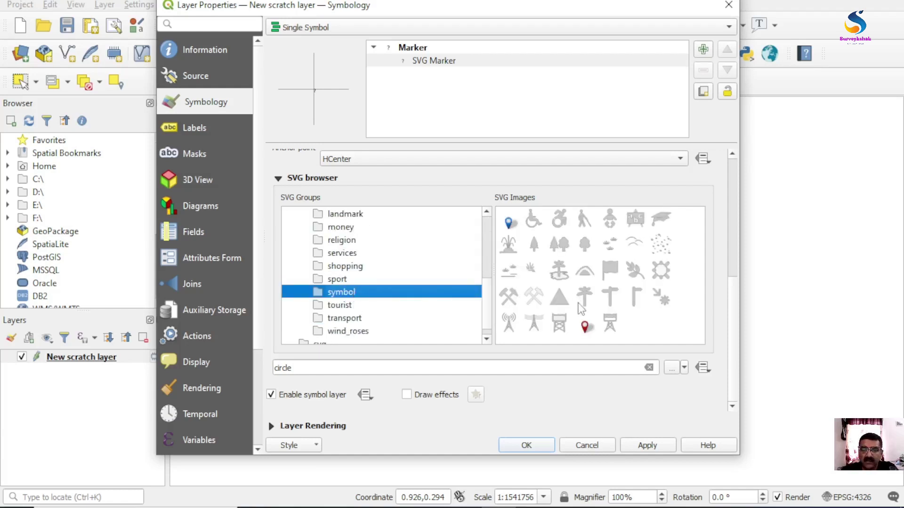
click(343, 306)
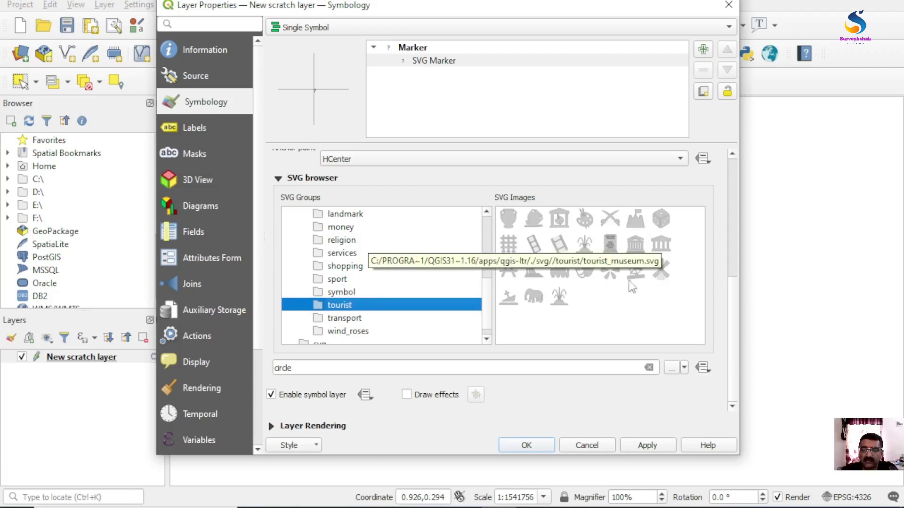
click(533, 296)
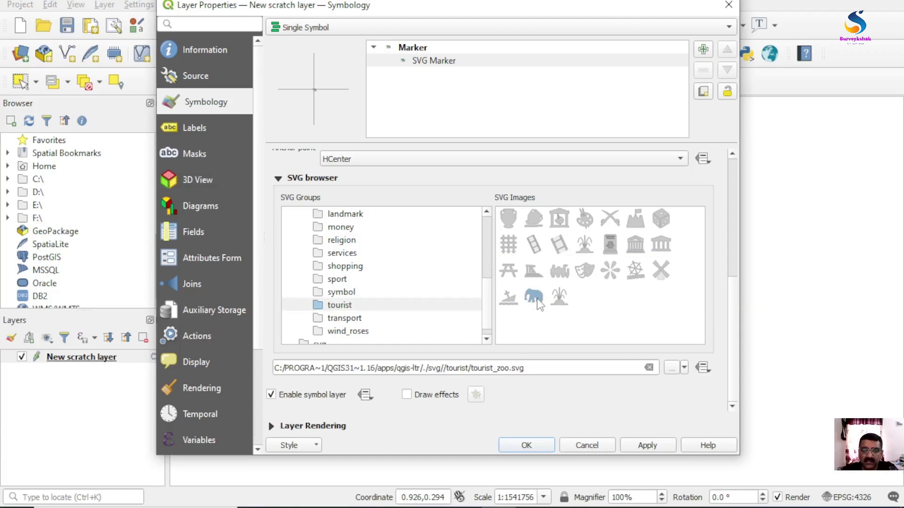
Set the marker width to 8 and apply the style
drag(733, 295, 736, 166)
click(660, 181)
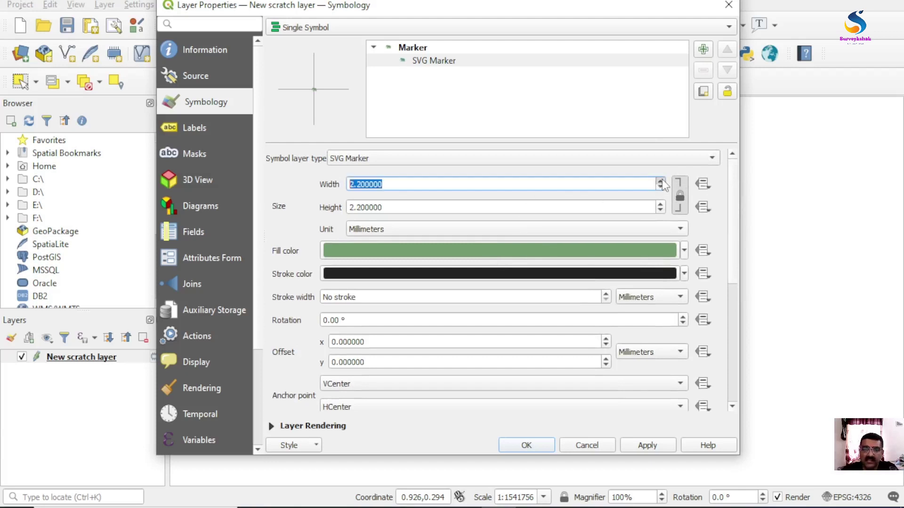
text(8)
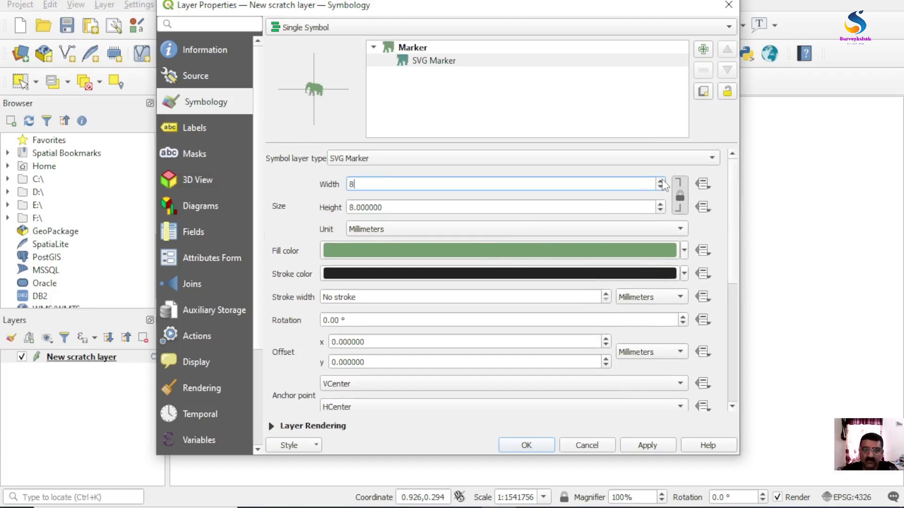
click(535, 443)
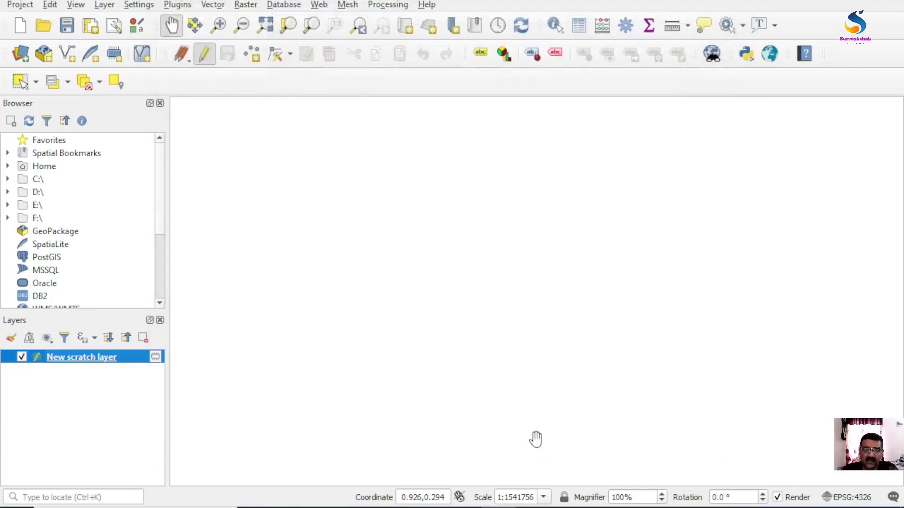
Place three points on the map, save the layer edits, and reopen the layer properties
click(254, 54)
click(403, 207)
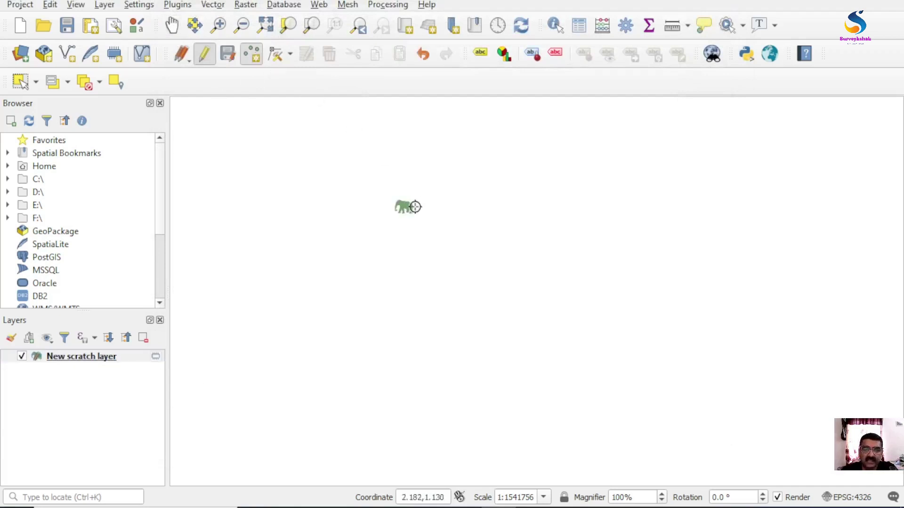
click(585, 237)
click(527, 346)
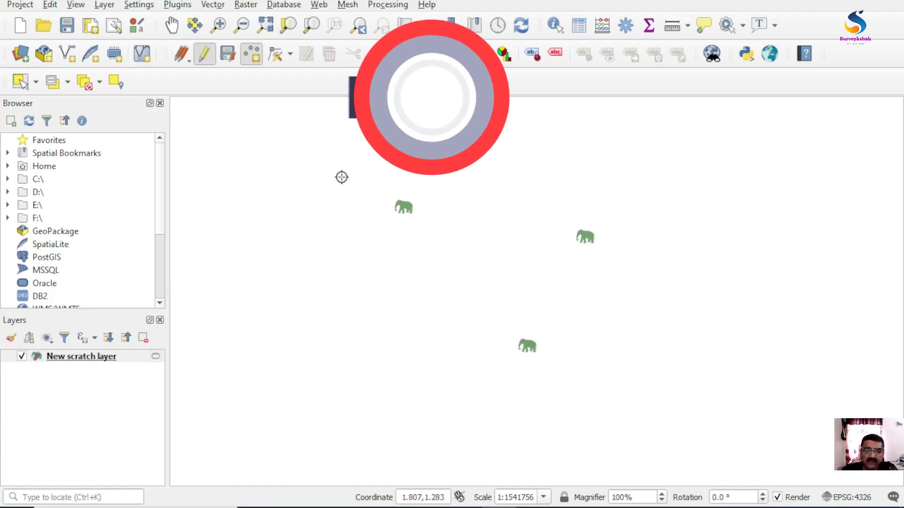
click(227, 53)
click(117, 359)
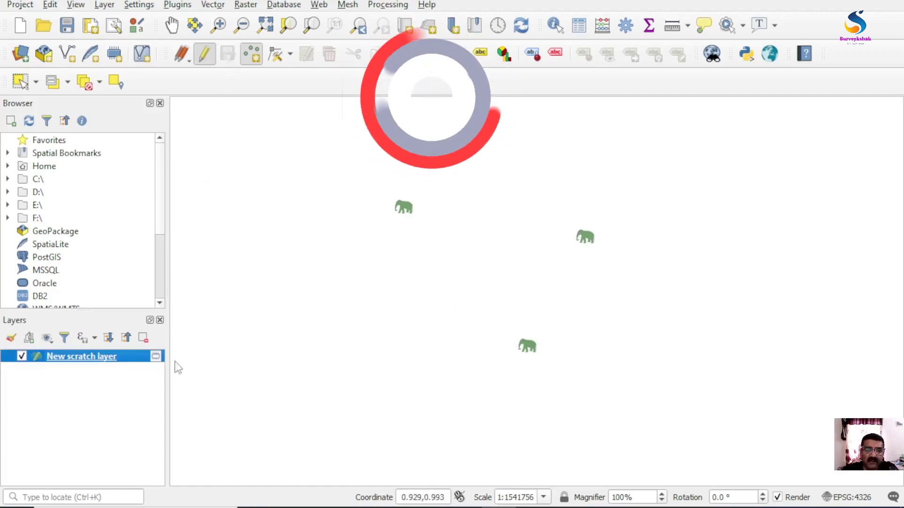
double_click(117, 359)
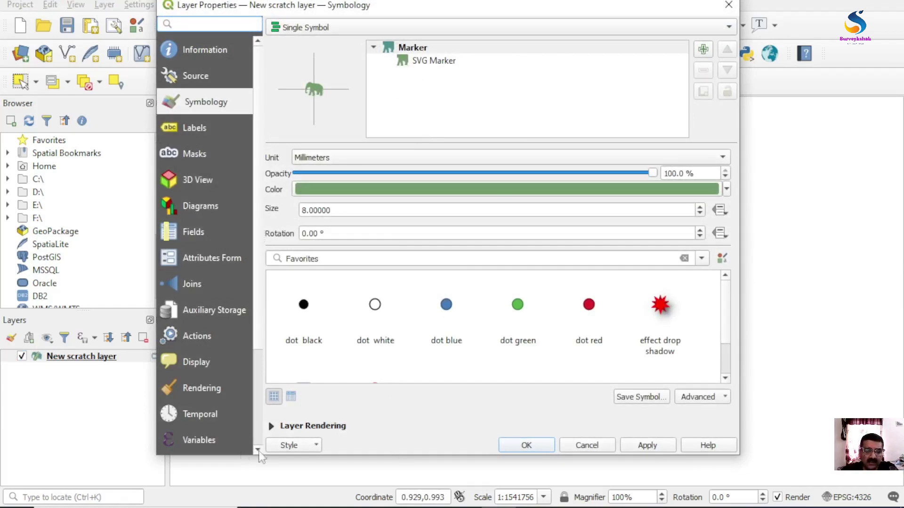
Save the layer style as zoo.qml on the Desktop and close the properties
click(296, 445)
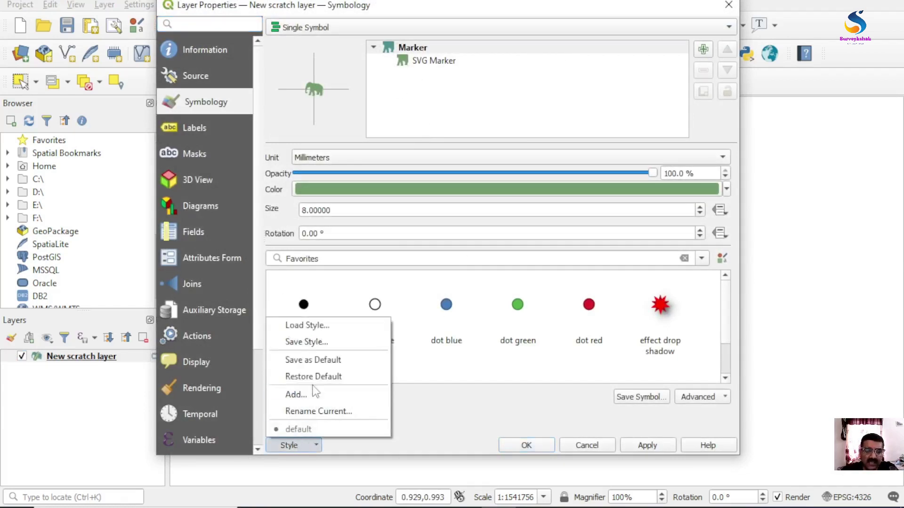
click(311, 342)
click(613, 89)
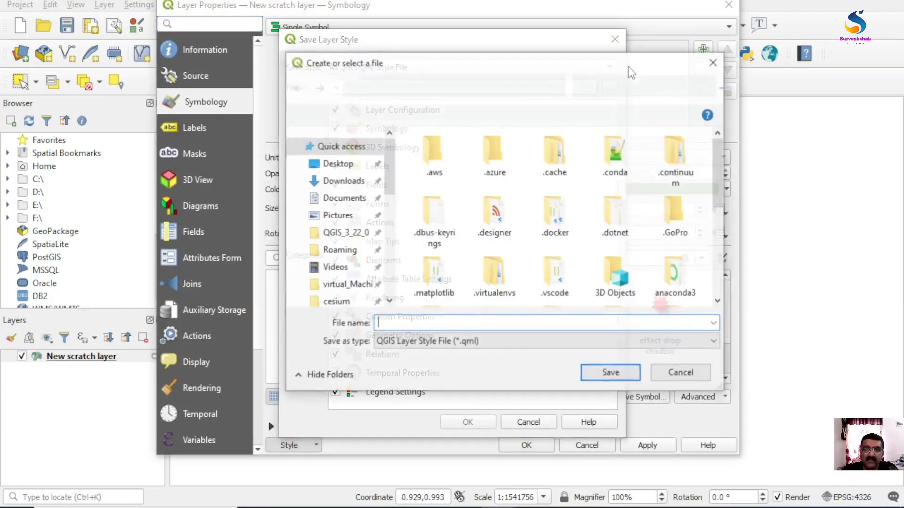
click(346, 163)
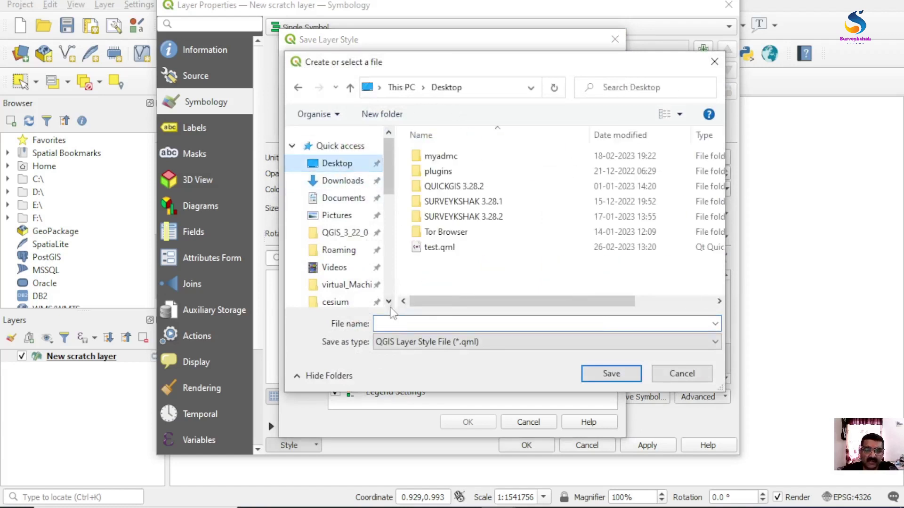
click(390, 323)
text(zoo)
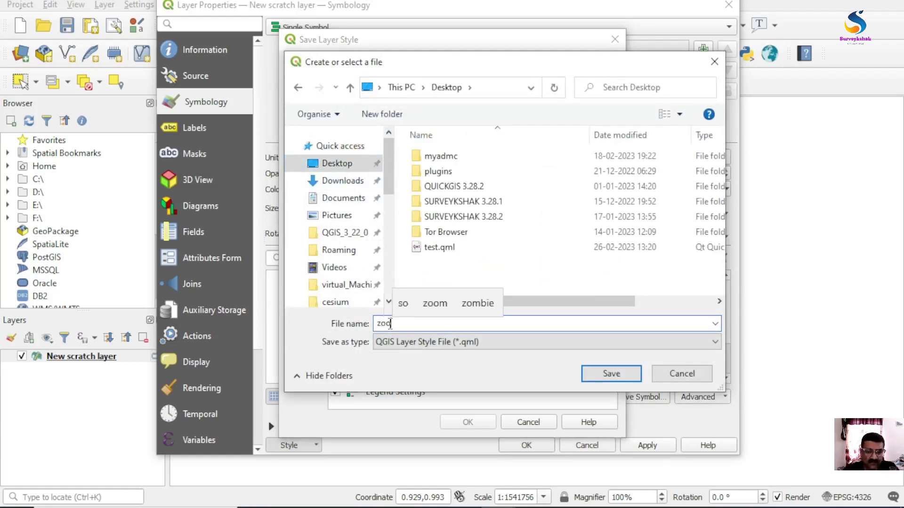
click(605, 374)
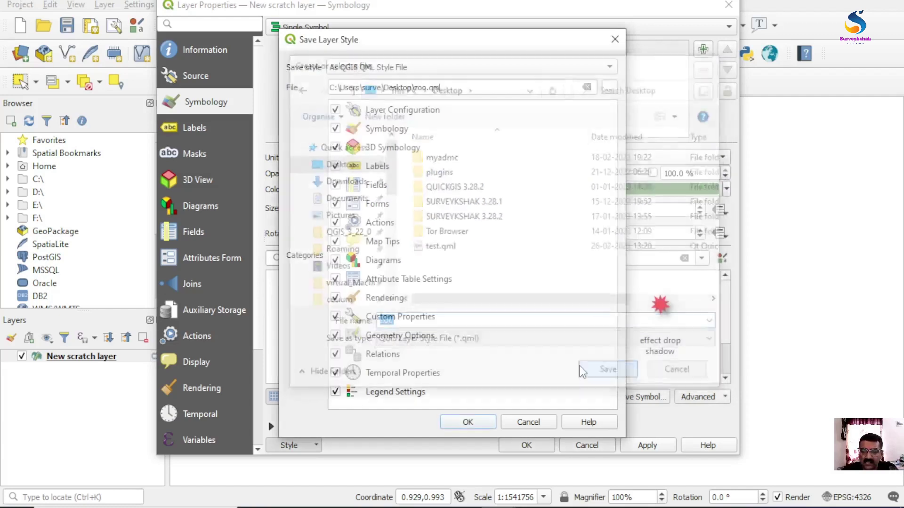
click(467, 422)
click(526, 445)
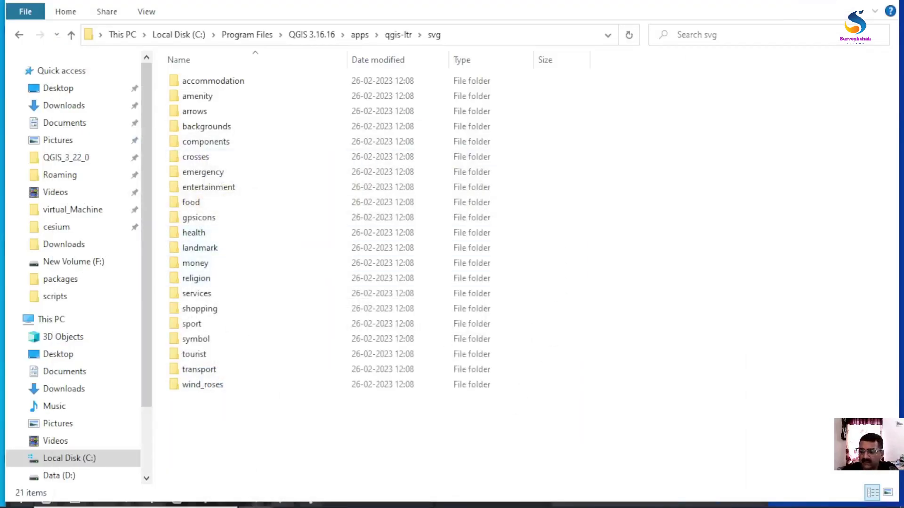
Open zoo.qml from the desktop in Notepad++
key(super+d)
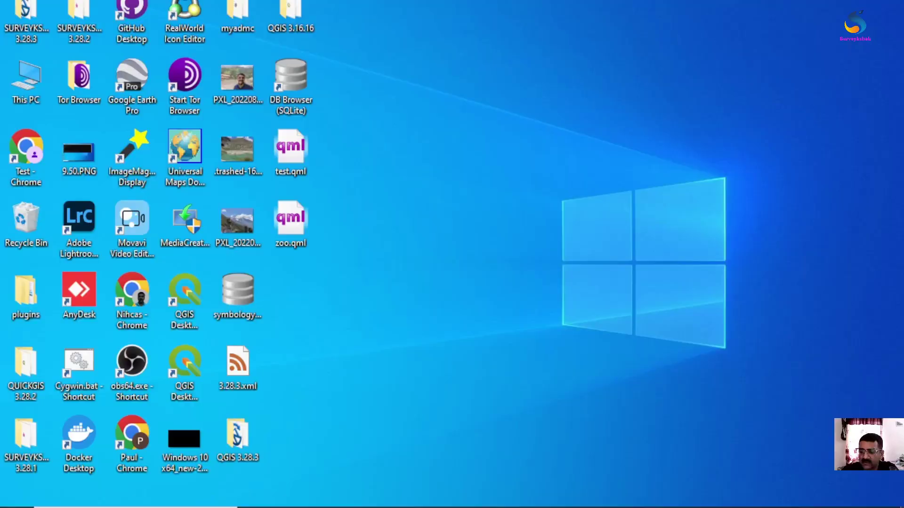
click(292, 233)
right_click(301, 227)
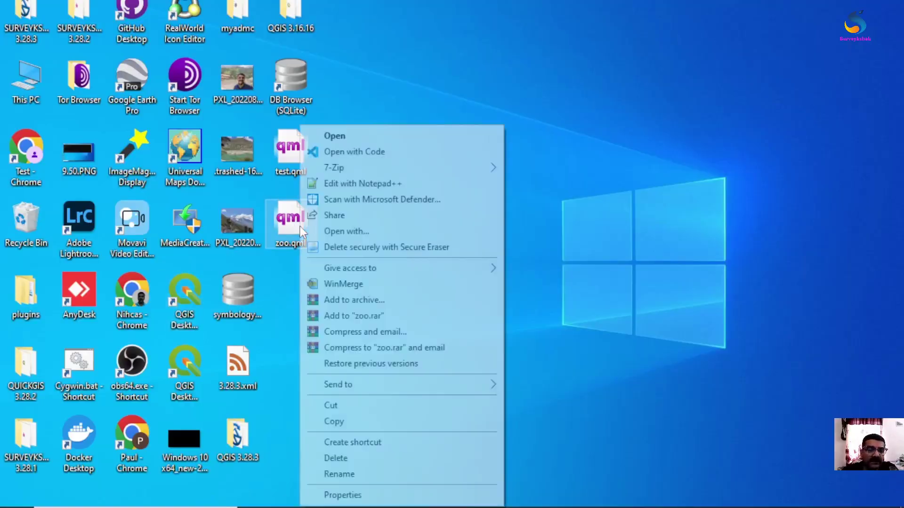
click(358, 184)
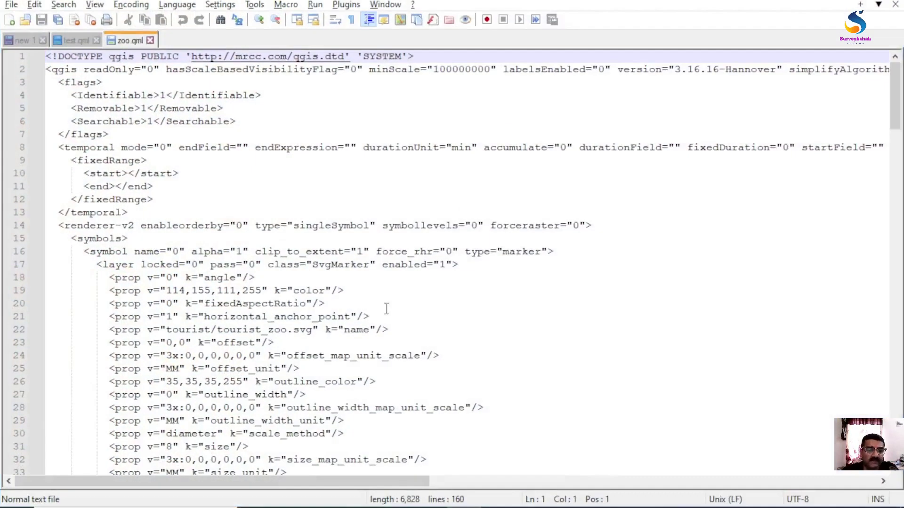
Examine the relative path tourist/tourist_zoo.svg on line 22 of zoo.qml
scroll(386, 308, down, 3)
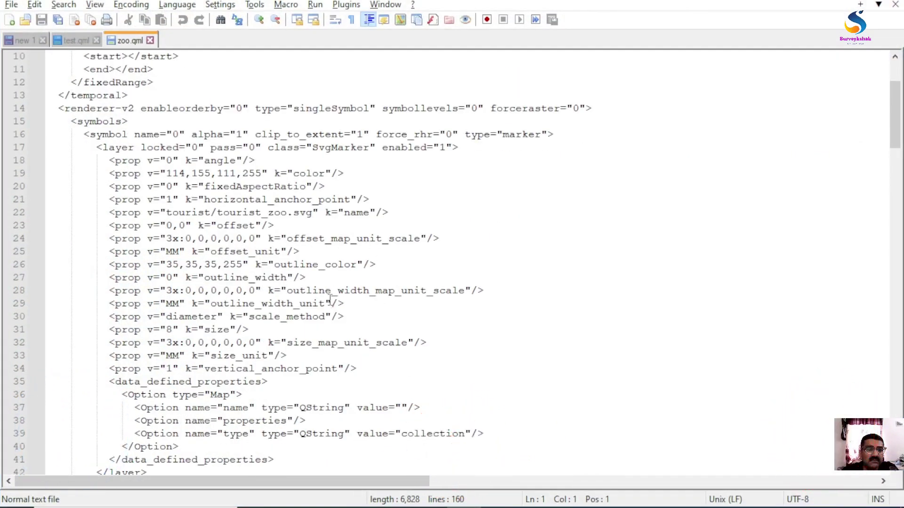
scroll(330, 299, up, 2)
drag(142, 291, 299, 292)
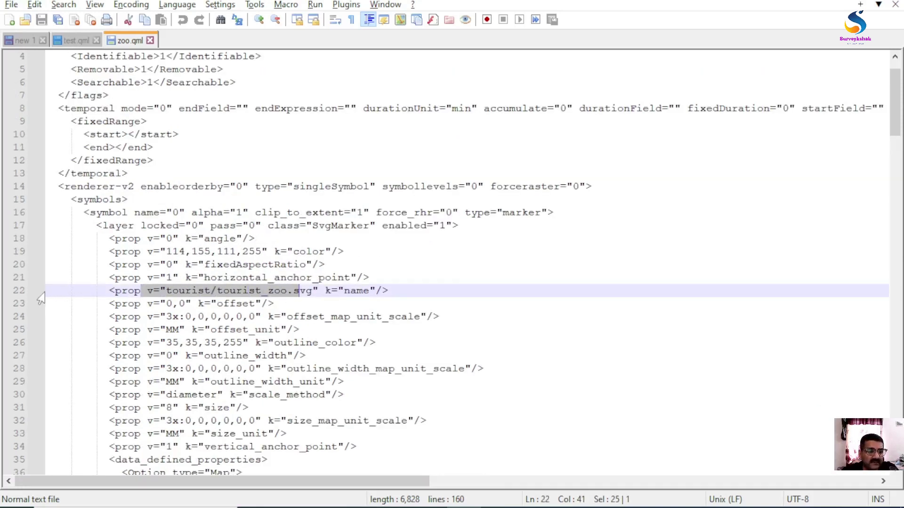
drag(50, 291, 437, 289)
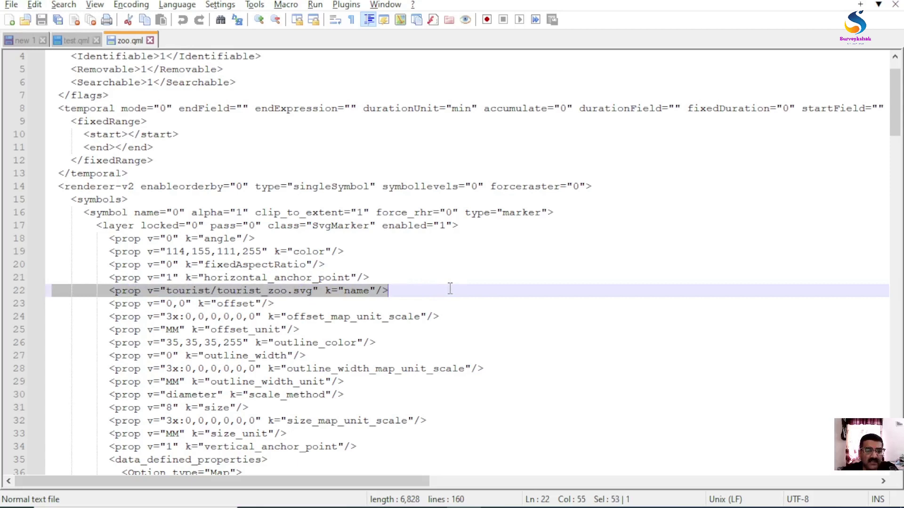
click(299, 300)
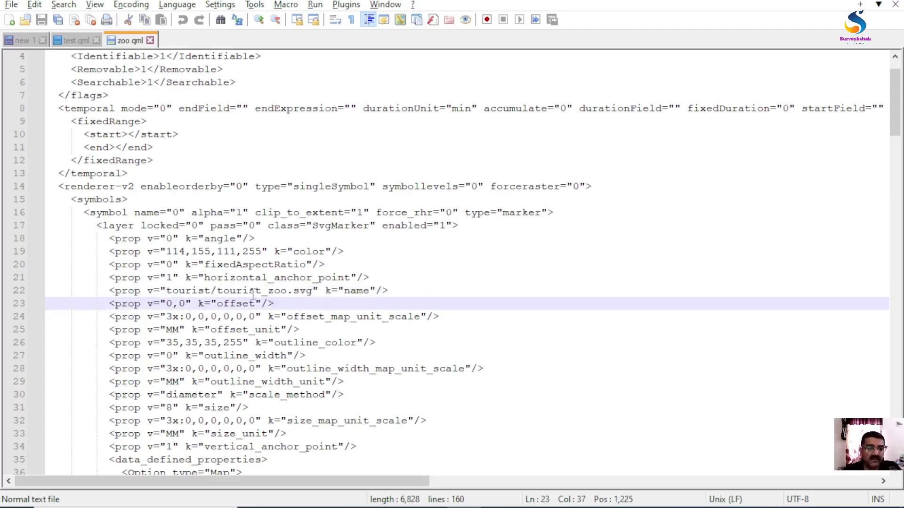
drag(221, 291, 312, 293)
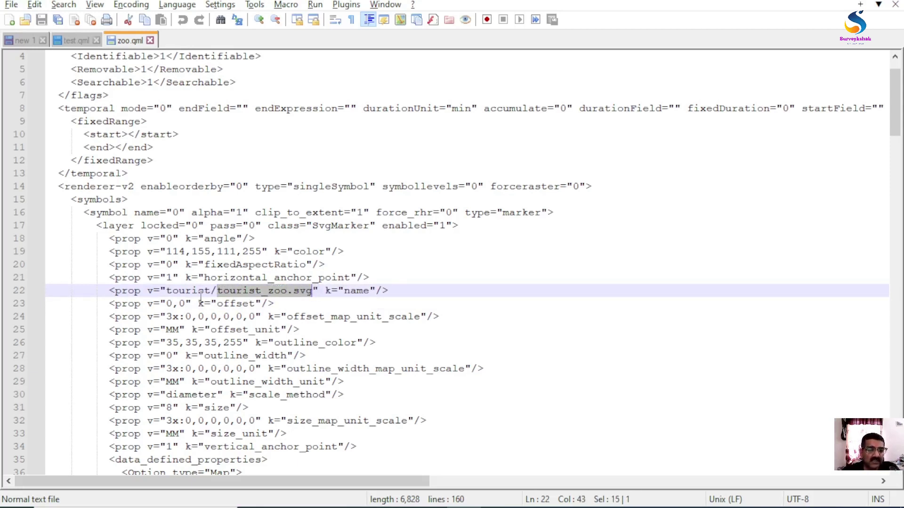
click(198, 291)
drag(167, 291, 314, 292)
click(306, 298)
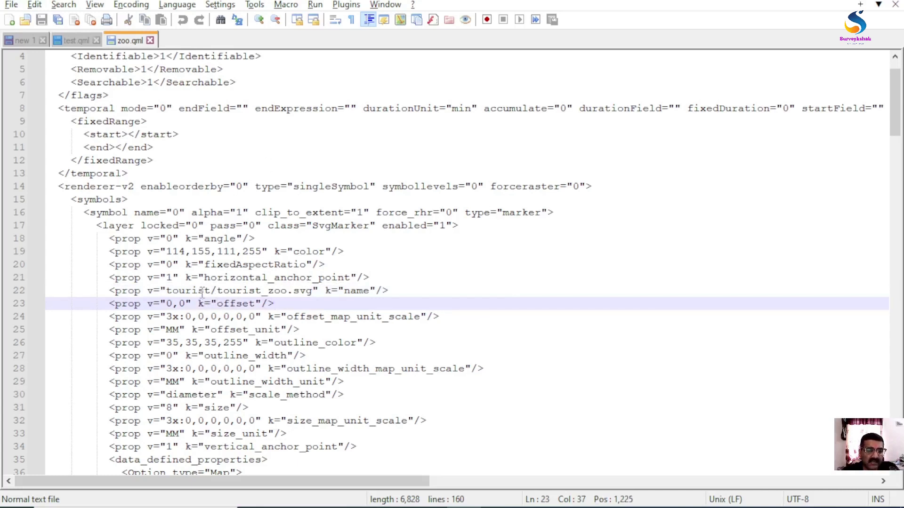
drag(167, 291, 314, 290)
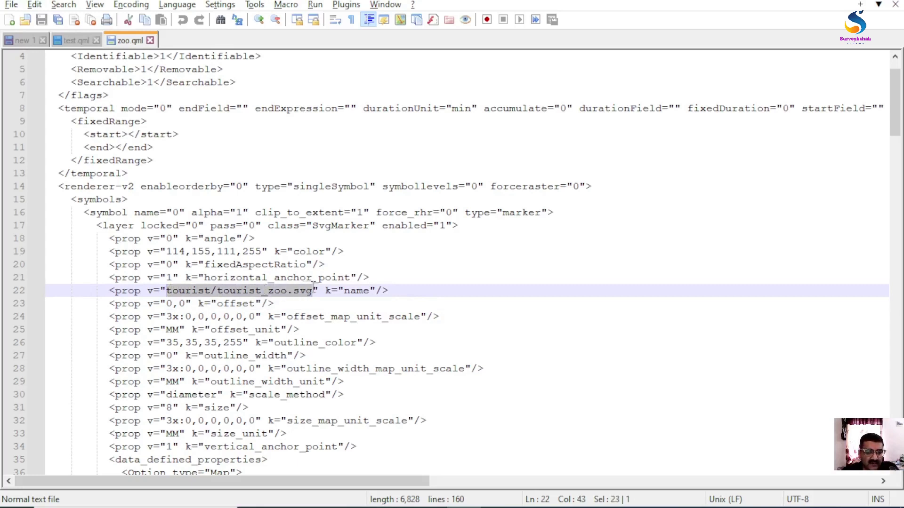
click(314, 301)
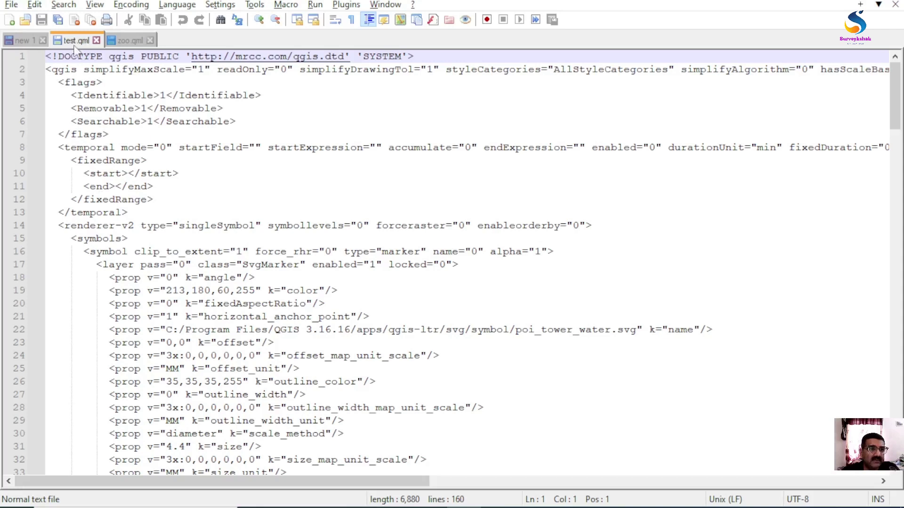
Delete 'C:/Program Files/QGIS 3.16.16/apps/qgis-ltr/svg/' from the SVG path on line 22
drag(168, 330, 528, 330)
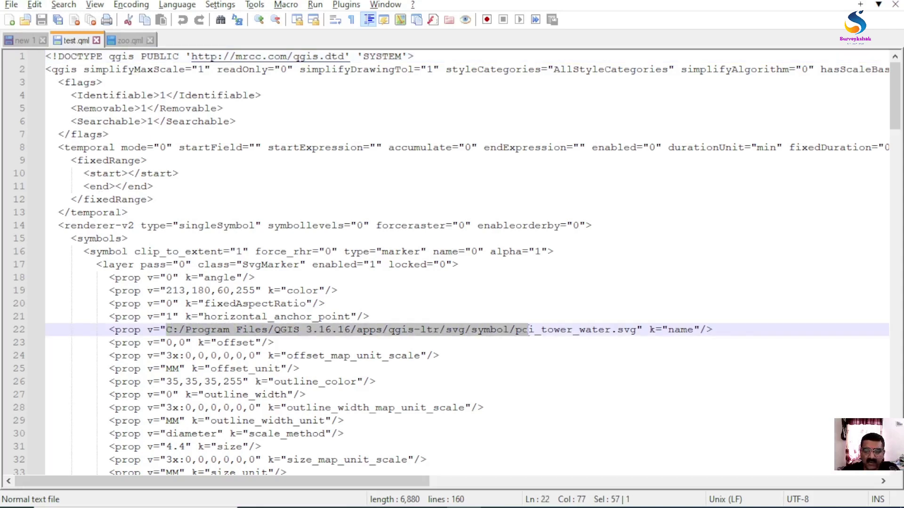
click(522, 329)
drag(168, 329, 510, 330)
click(520, 342)
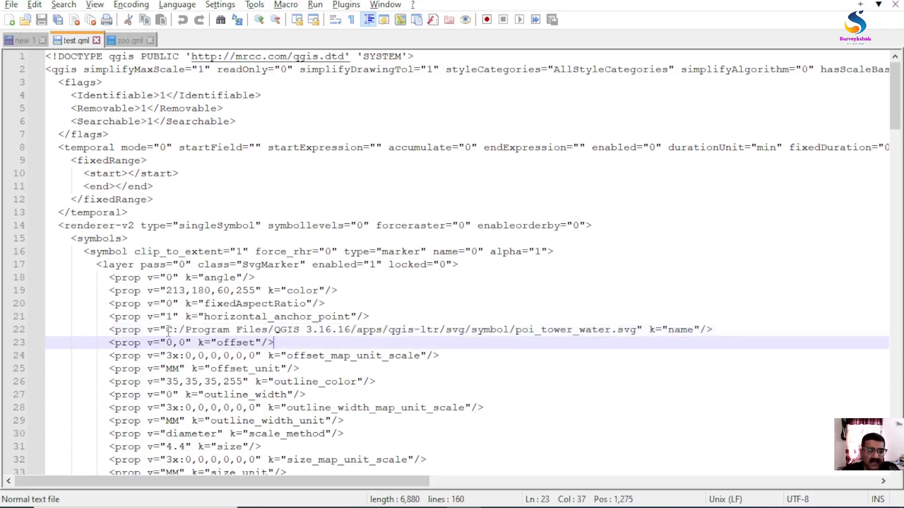
drag(168, 329, 639, 331)
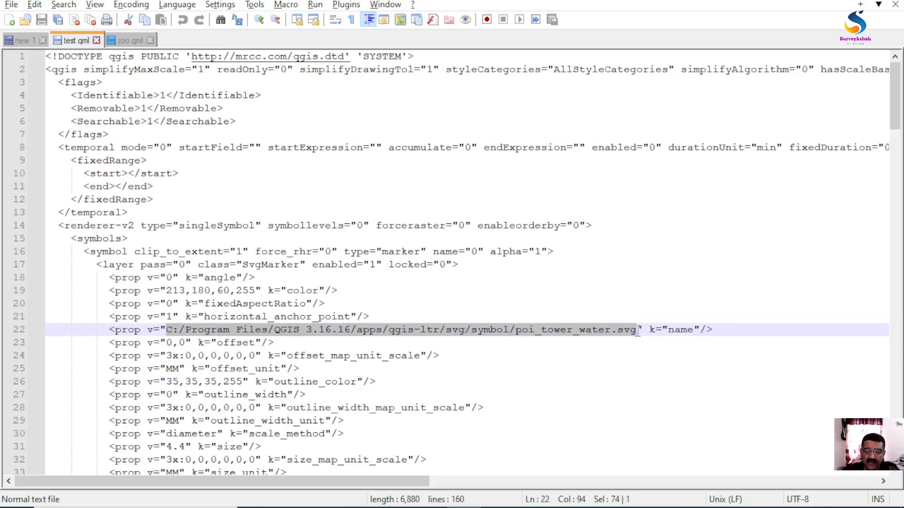
click(615, 353)
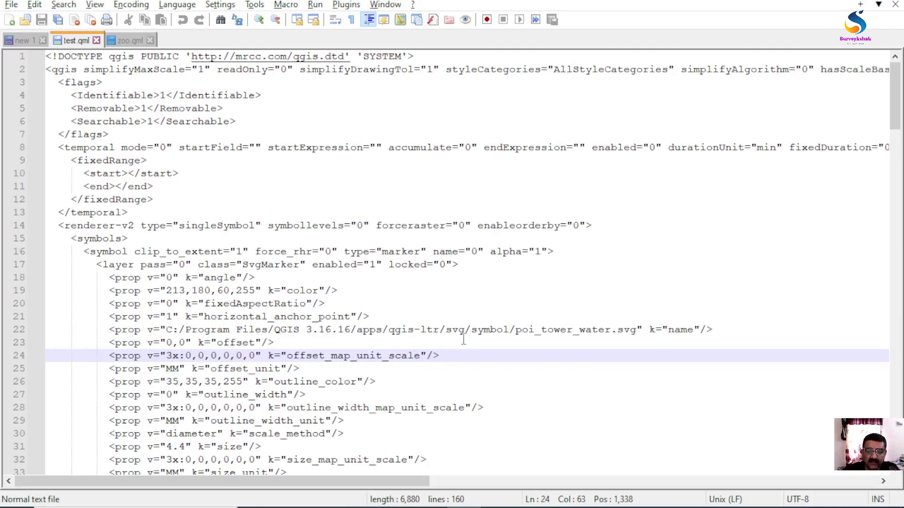
drag(471, 329, 167, 325)
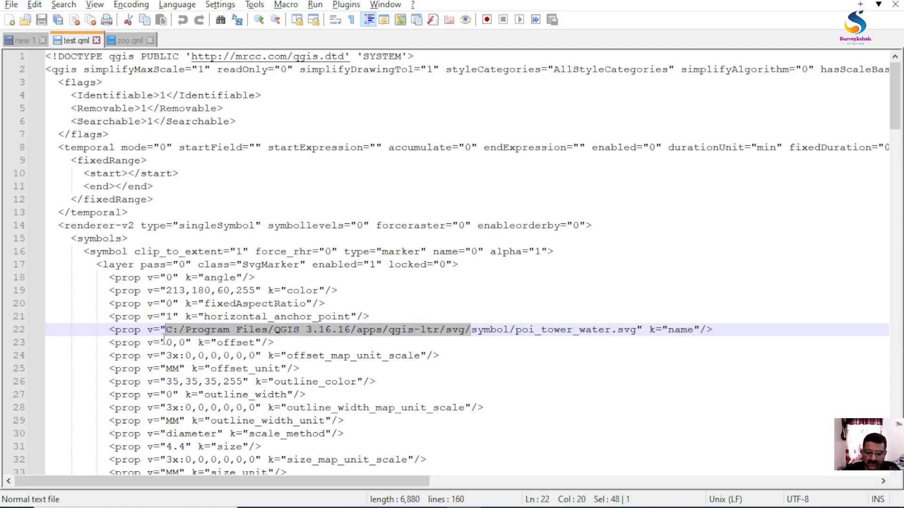
key(Delete)
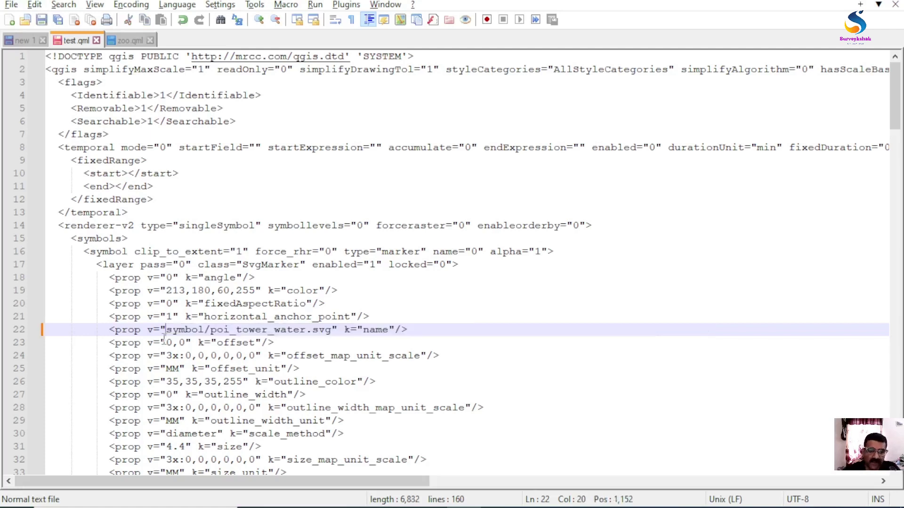
Check the shortened path symbol/poi_tower_water.svg, save test.qml, and return to QGIS
double_click(191, 330)
click(205, 329)
drag(210, 329, 320, 329)
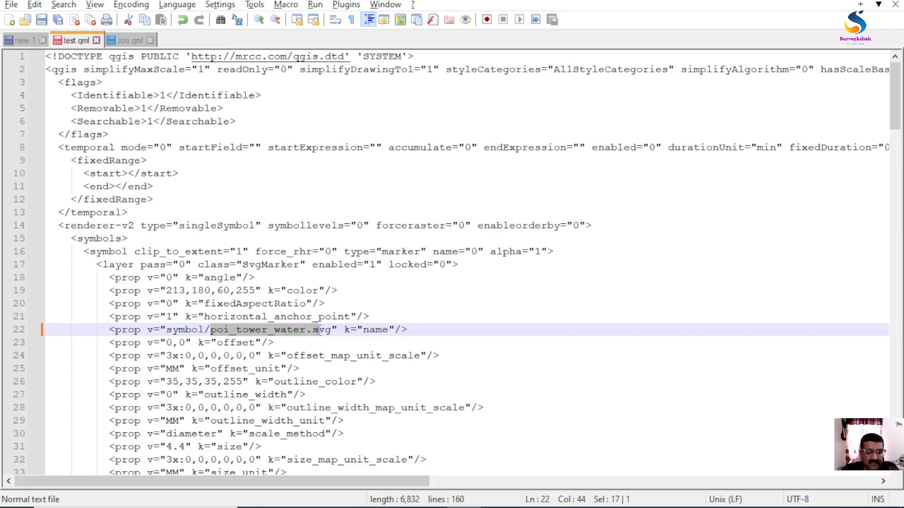
click(296, 330)
click(165, 330)
drag(166, 330, 351, 330)
click(312, 341)
drag(166, 330, 412, 329)
click(375, 346)
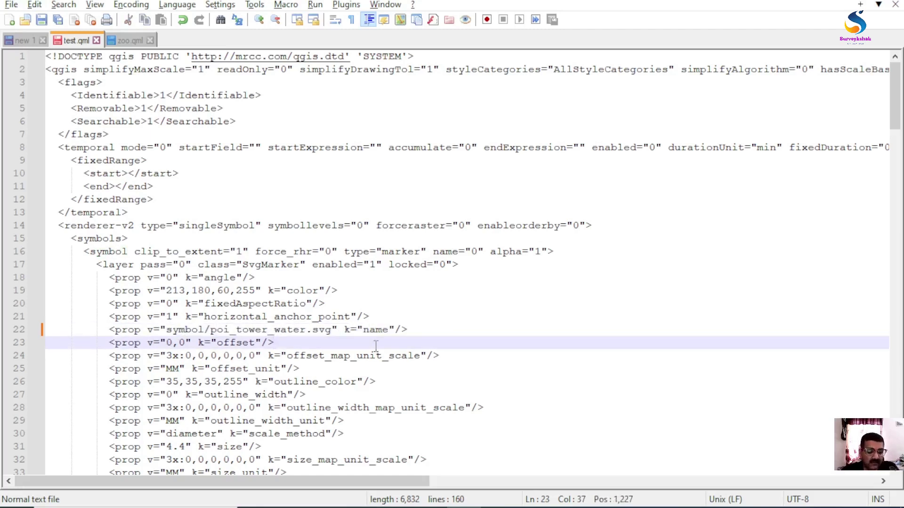
key(ctrl+s)
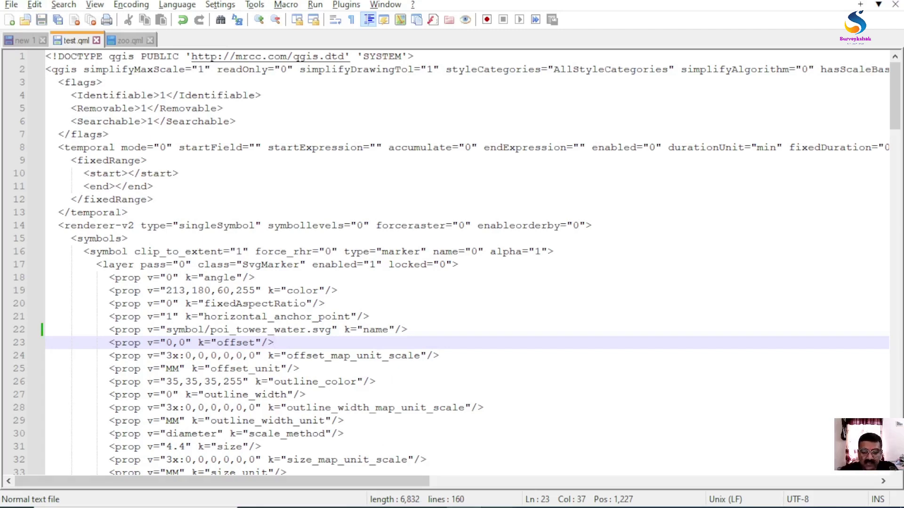
key(alt+Tab)
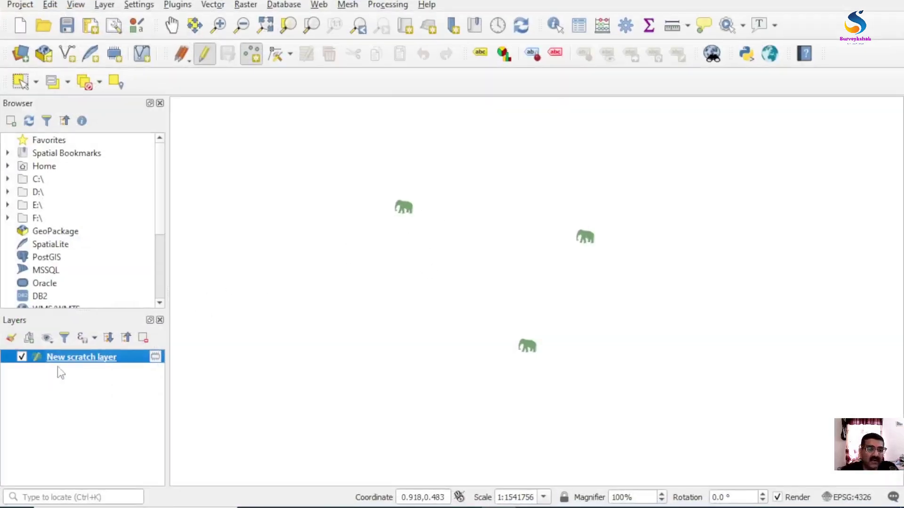
Load Desktop\test.qml as New scratch layer's style to show yellow water-tower markers
double_click(70, 359)
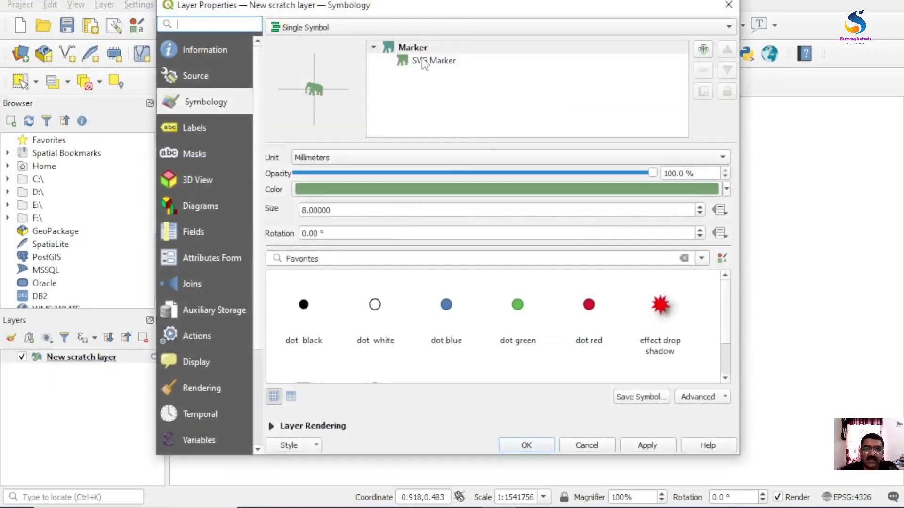
click(306, 447)
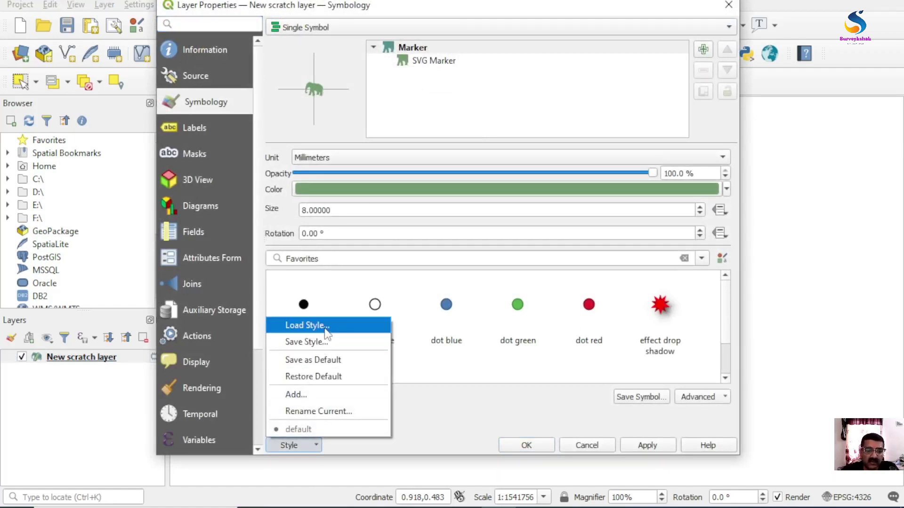
click(303, 327)
click(604, 83)
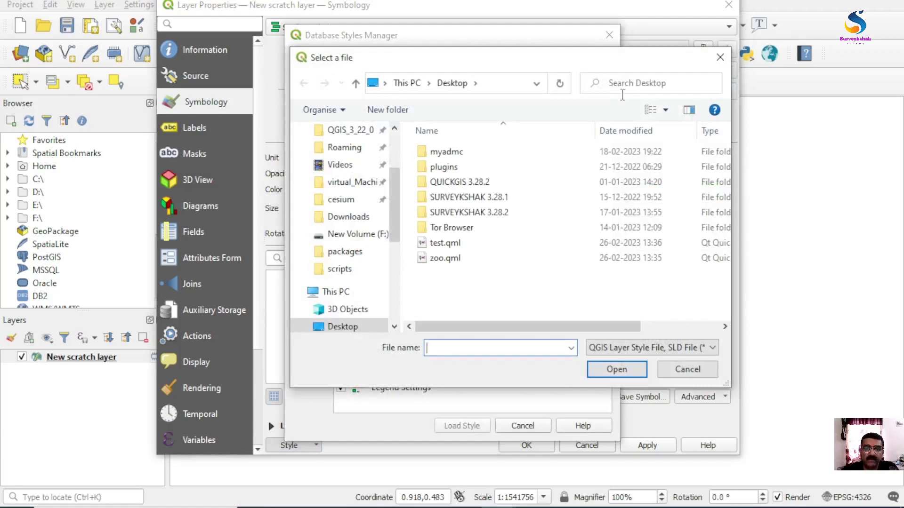
click(459, 245)
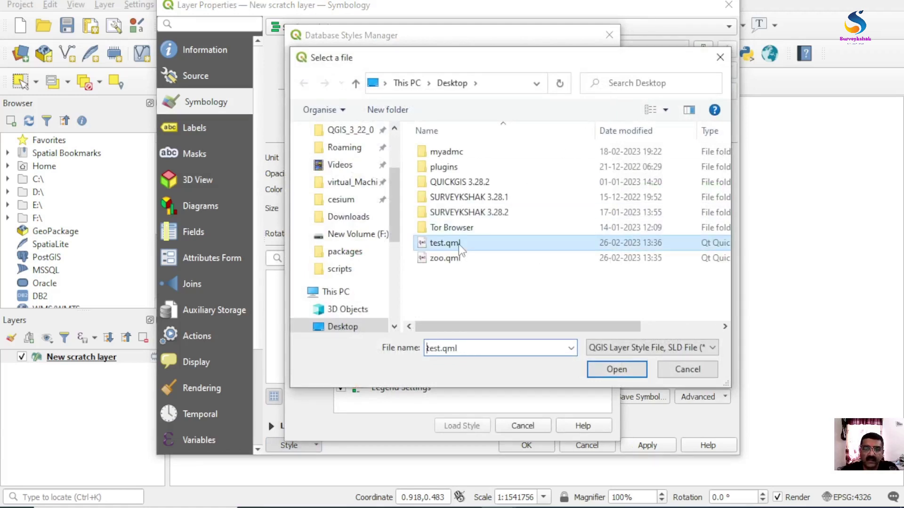
click(619, 370)
click(460, 426)
click(525, 445)
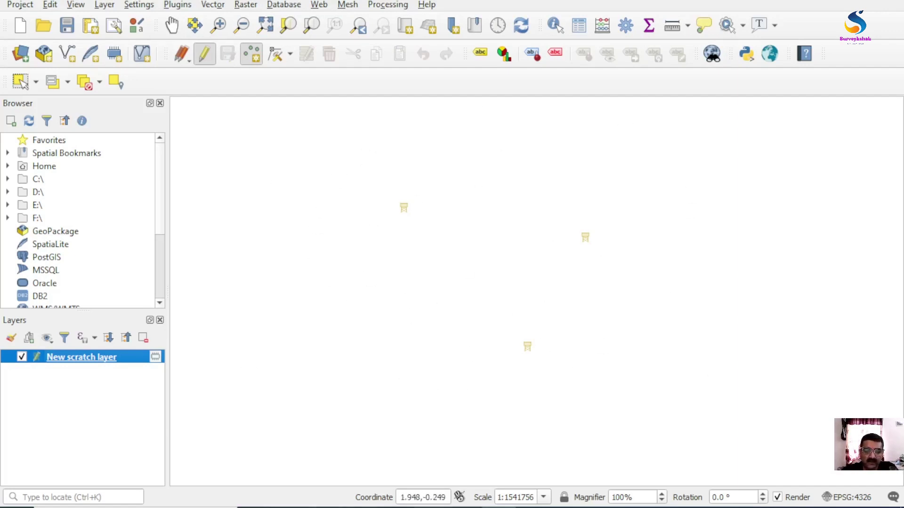
mouse_move(429, 507)
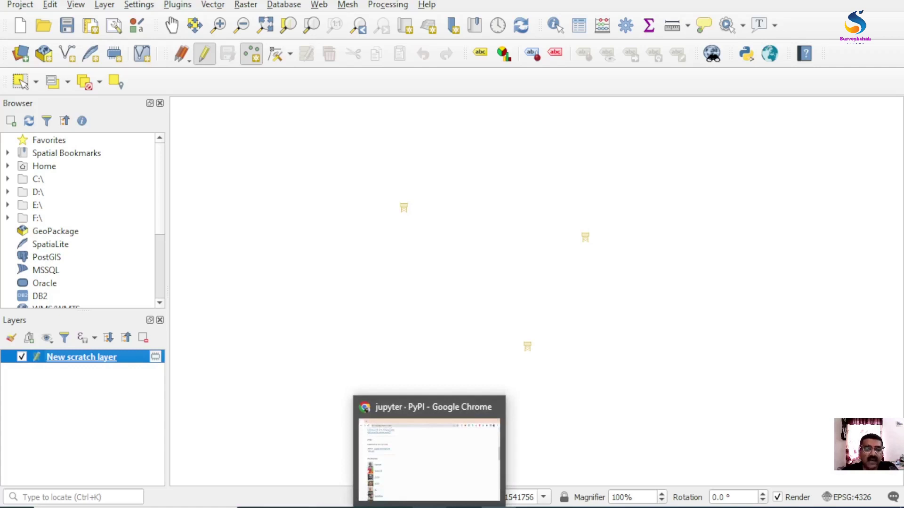
click(464, 507)
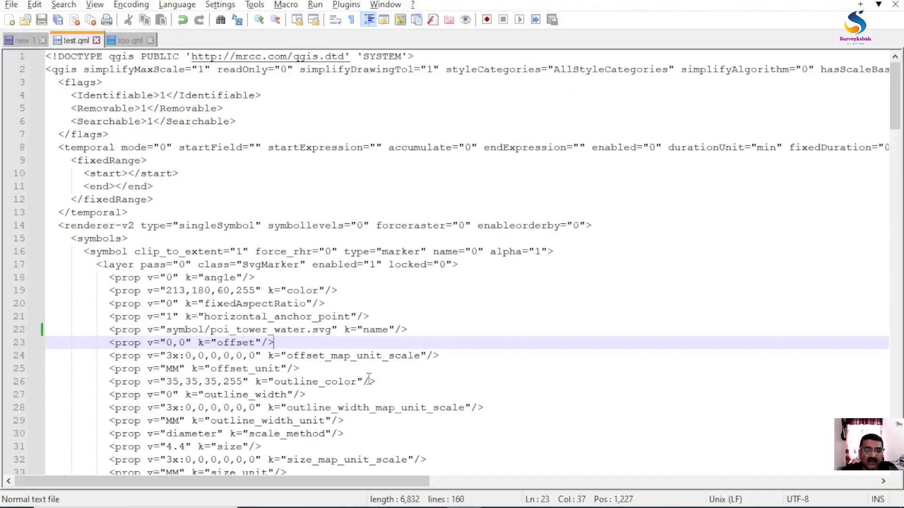
drag(164, 331, 363, 331)
double_click(187, 333)
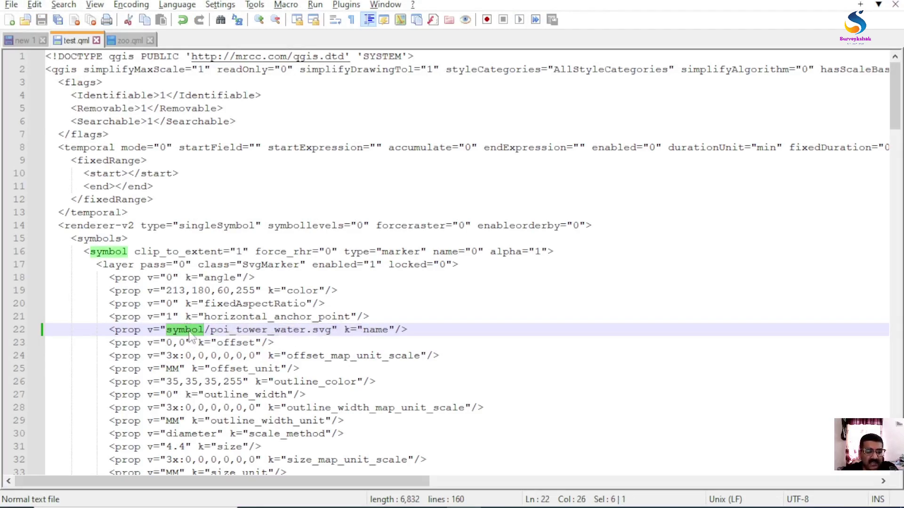
click(165, 330)
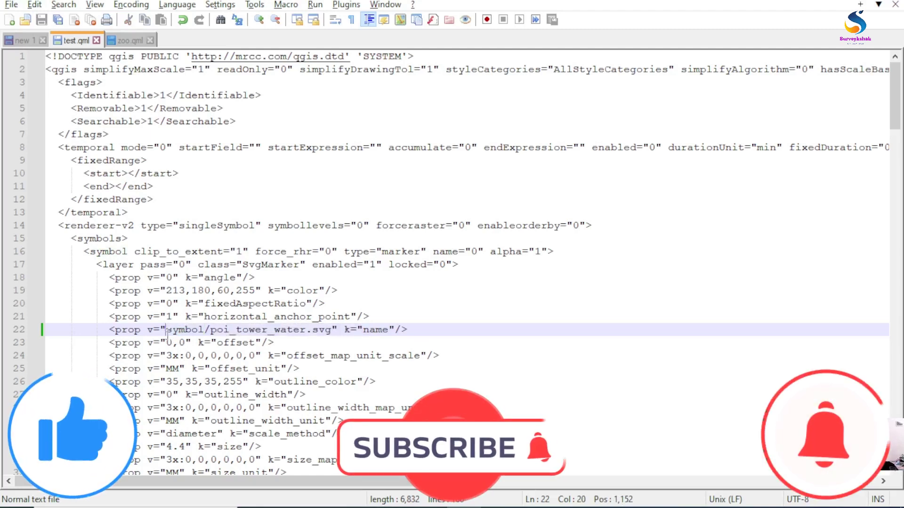
drag(165, 329, 332, 330)
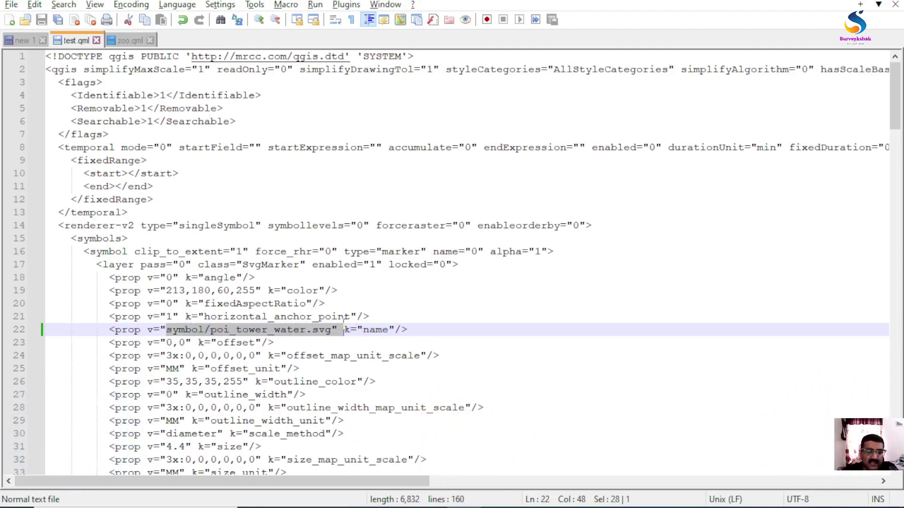
click(329, 331)
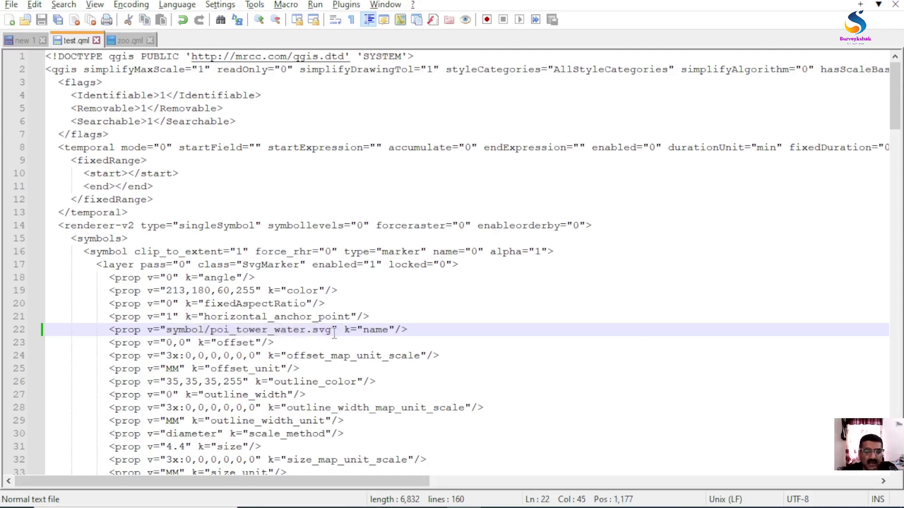
drag(333, 332, 168, 337)
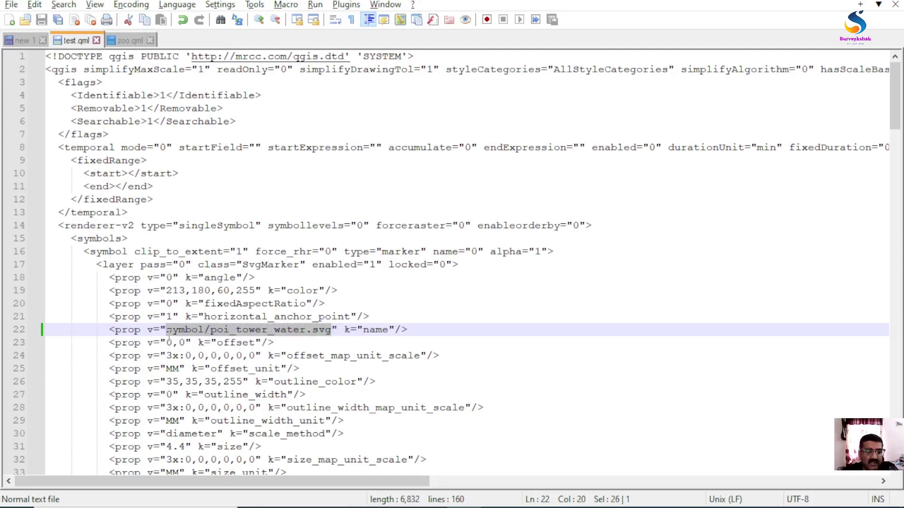
click(230, 333)
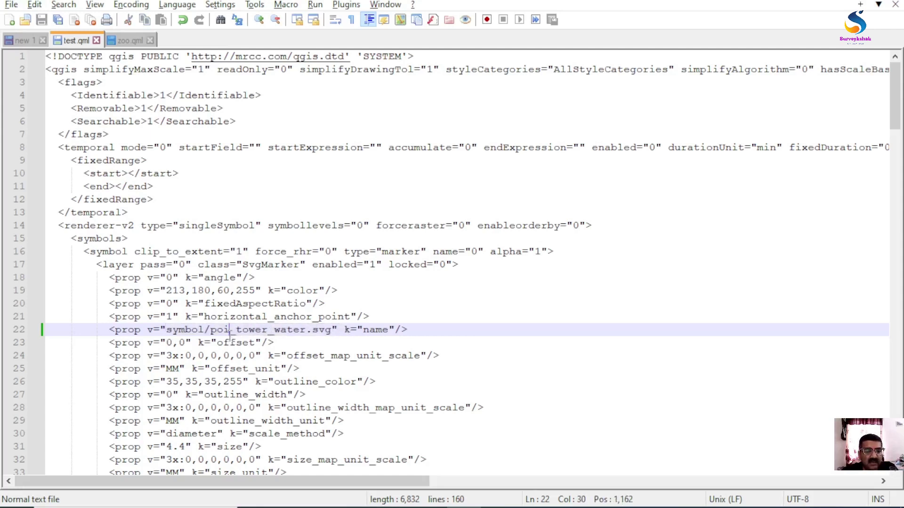
click(235, 357)
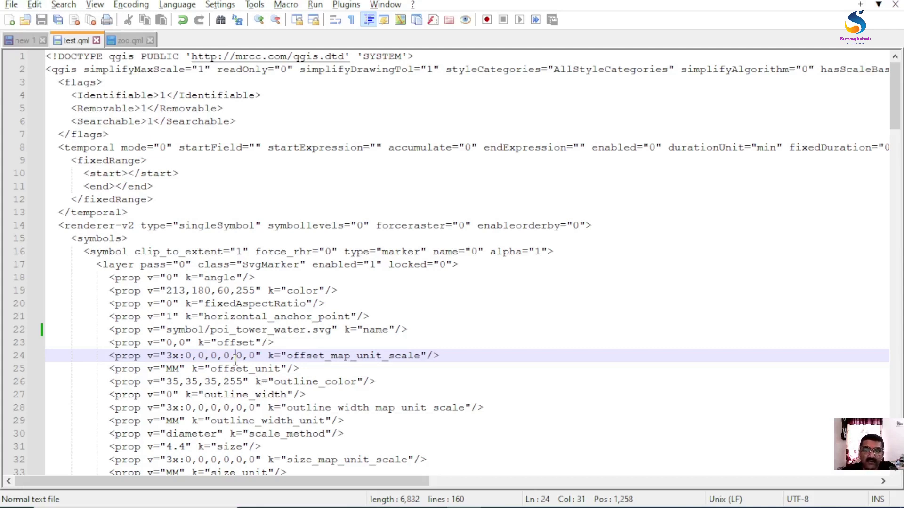
click(823, 4)
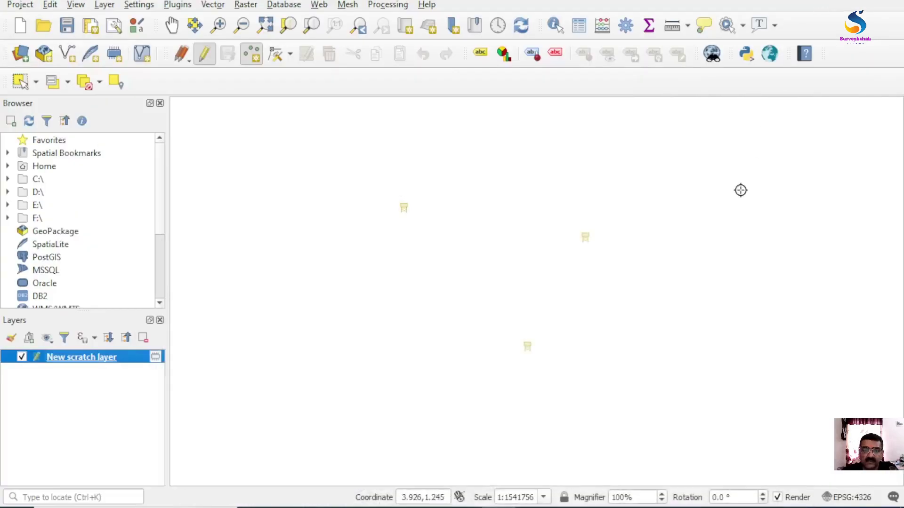